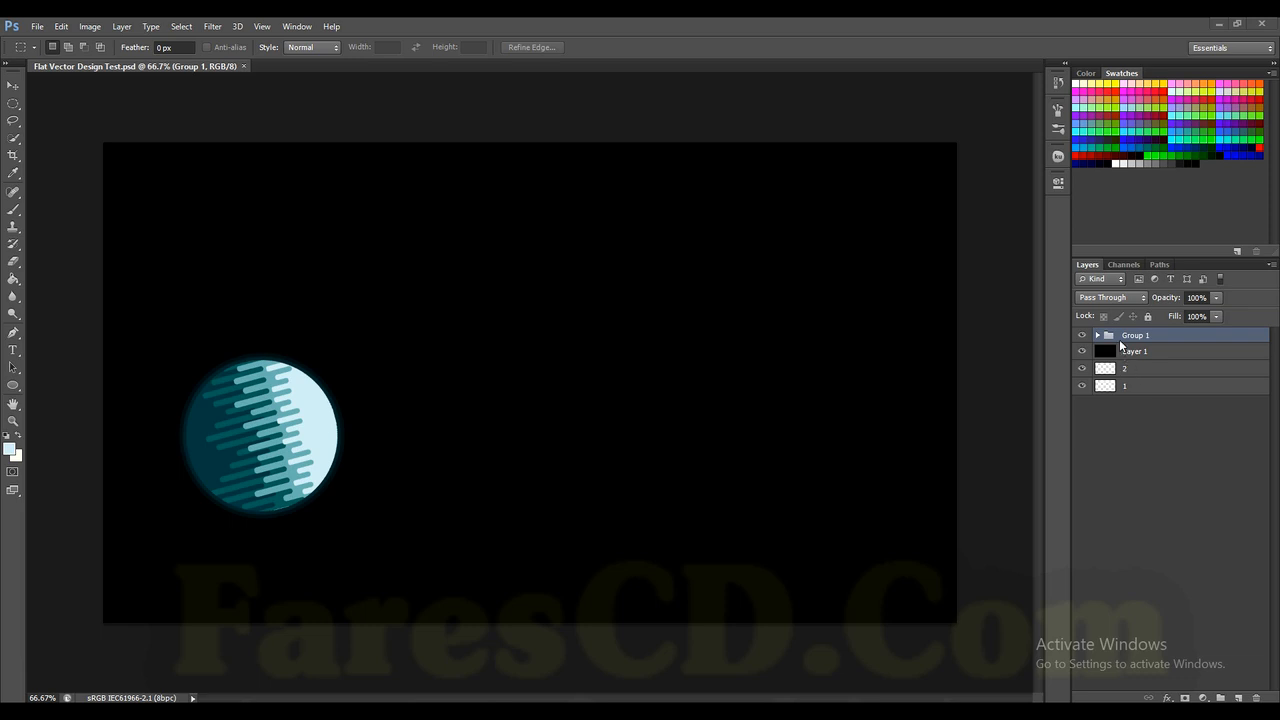
- Rename the Group 1 layer group to Planet 1
double_click(1148, 336)
text(Planet)
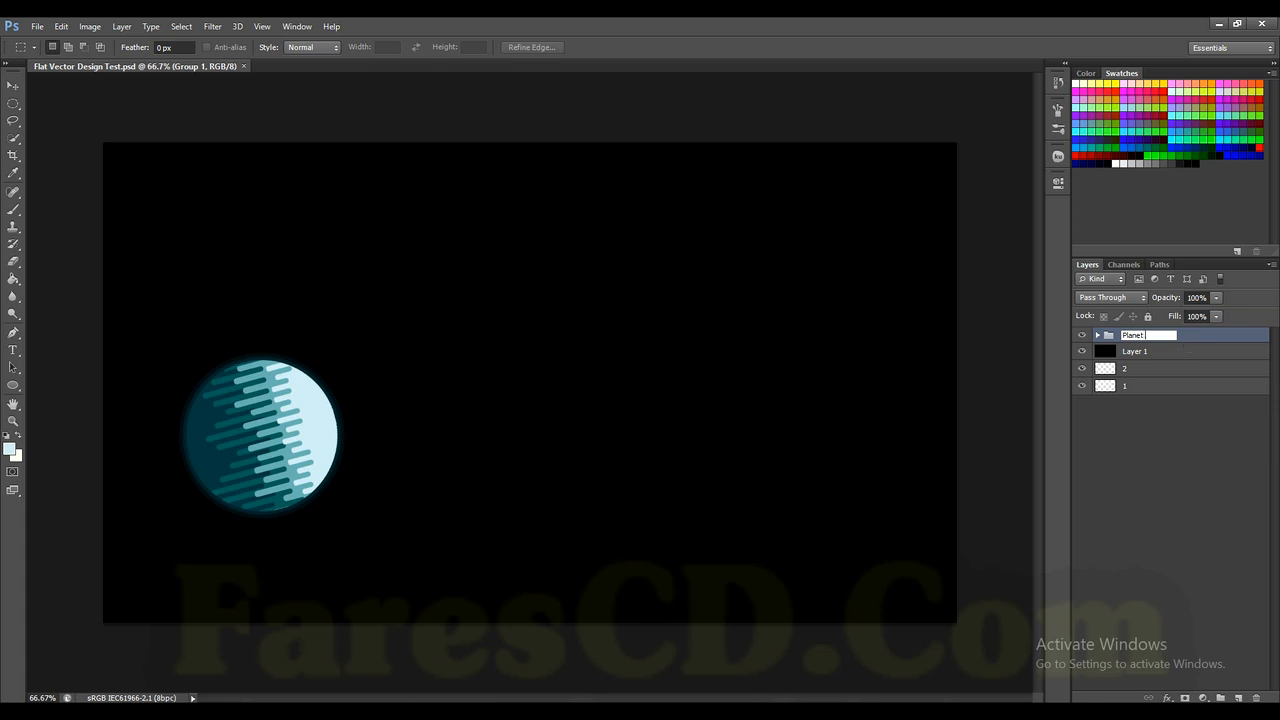
click(1162, 450)
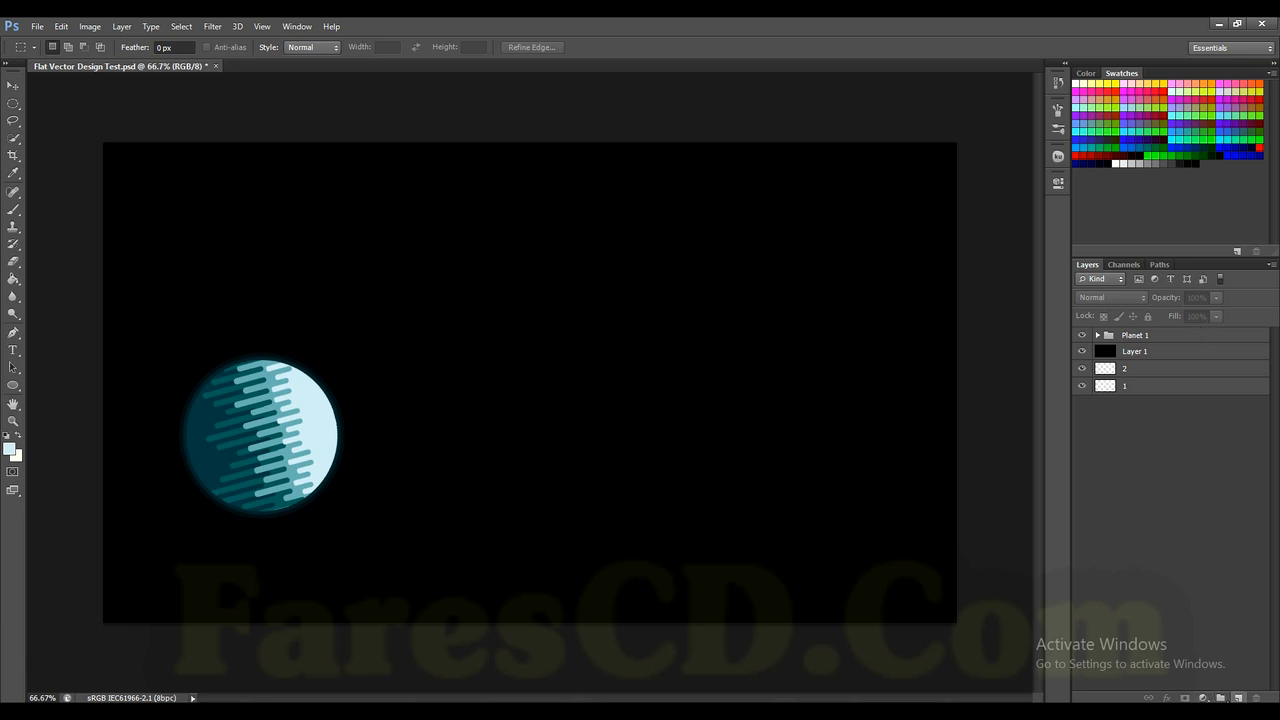
- Add a new layer above the Planet 1 group and make a circular marquee selection slightly larger than the planet, centred on it
click(1240, 697)
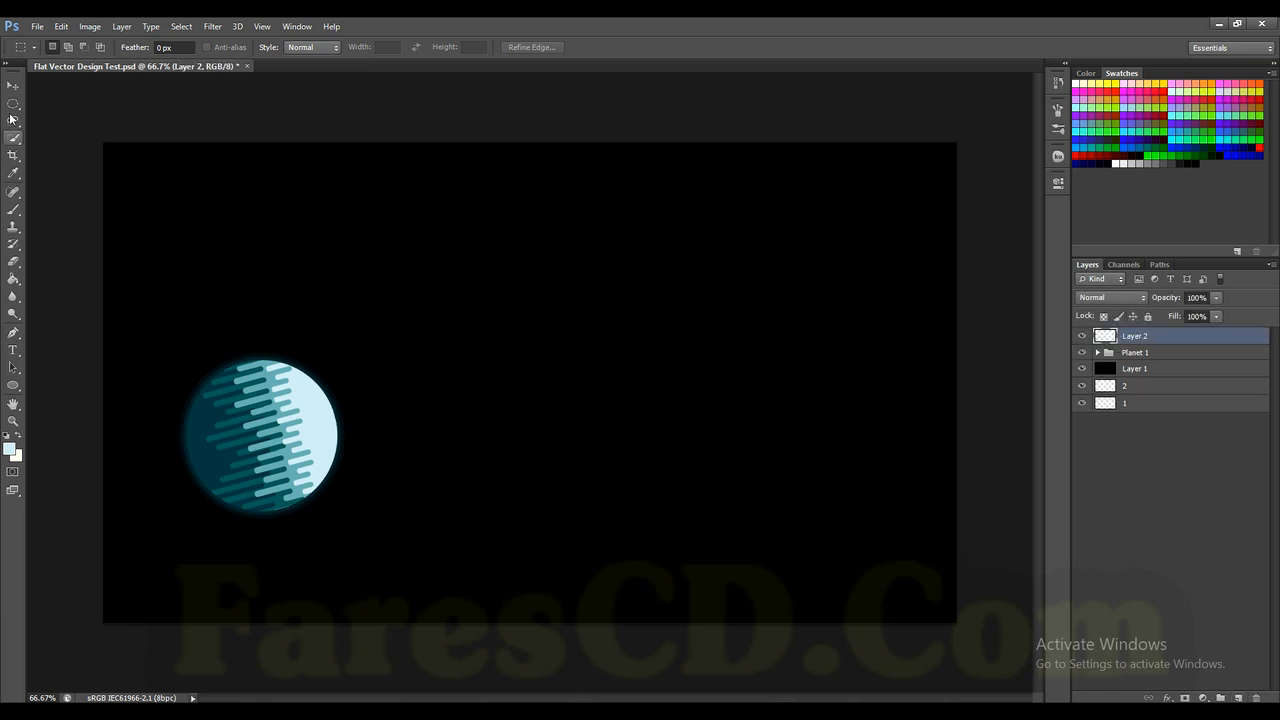
click(13, 86)
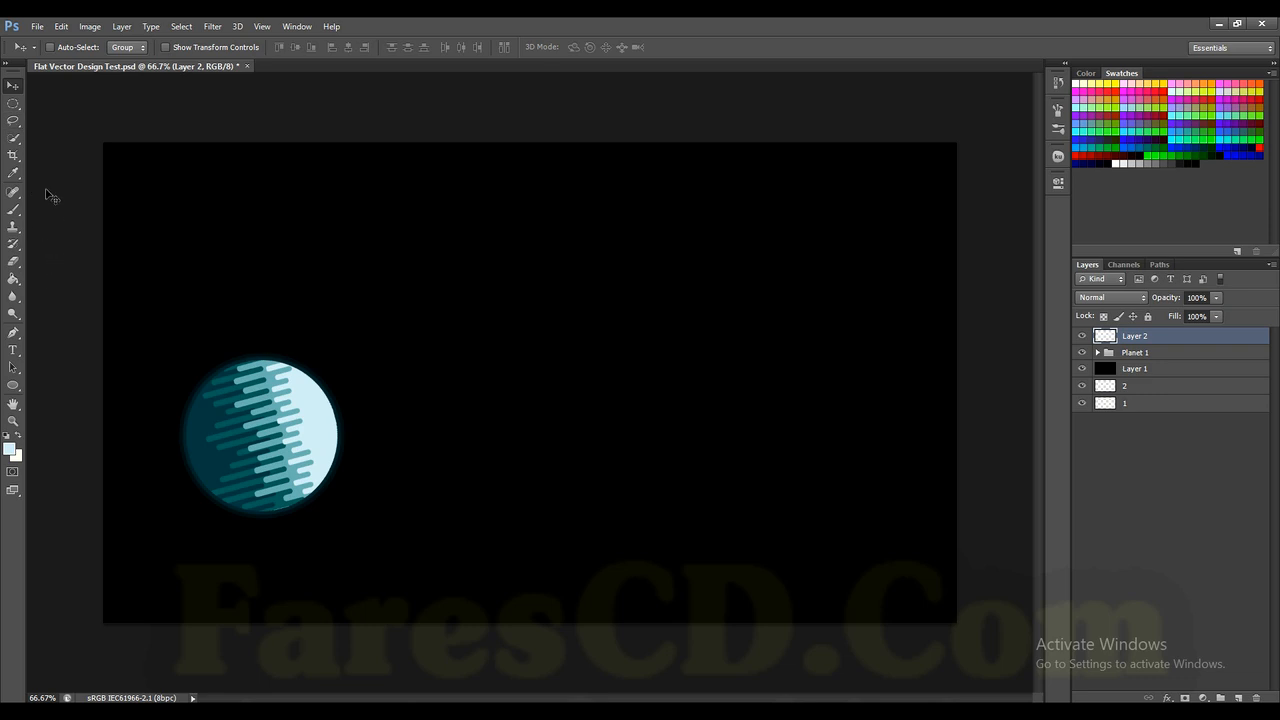
click(14, 104)
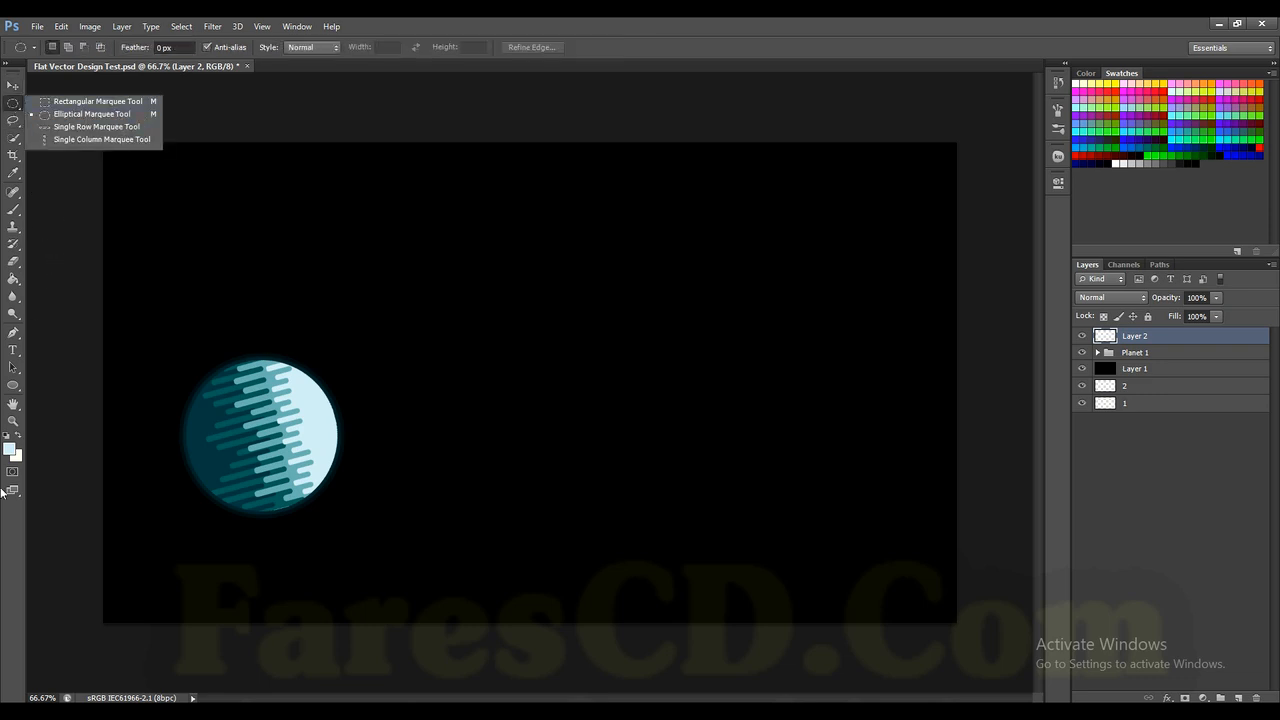
click(13, 385)
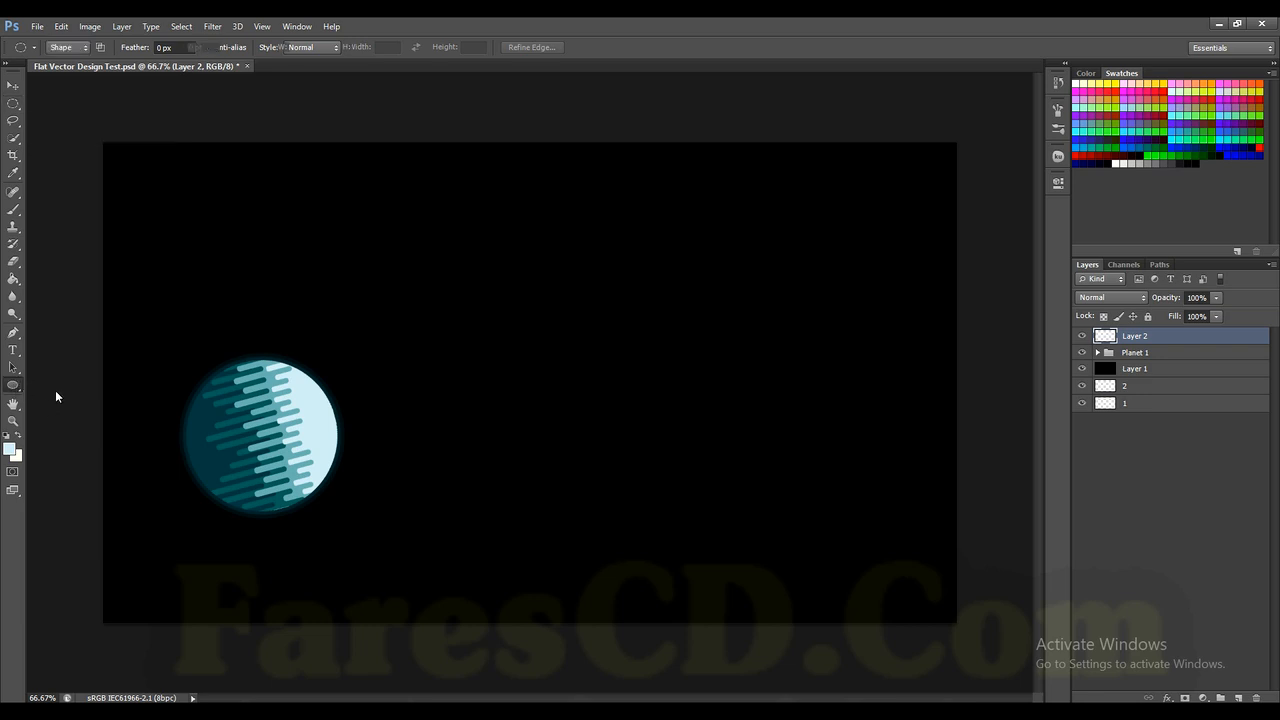
click(13, 385)
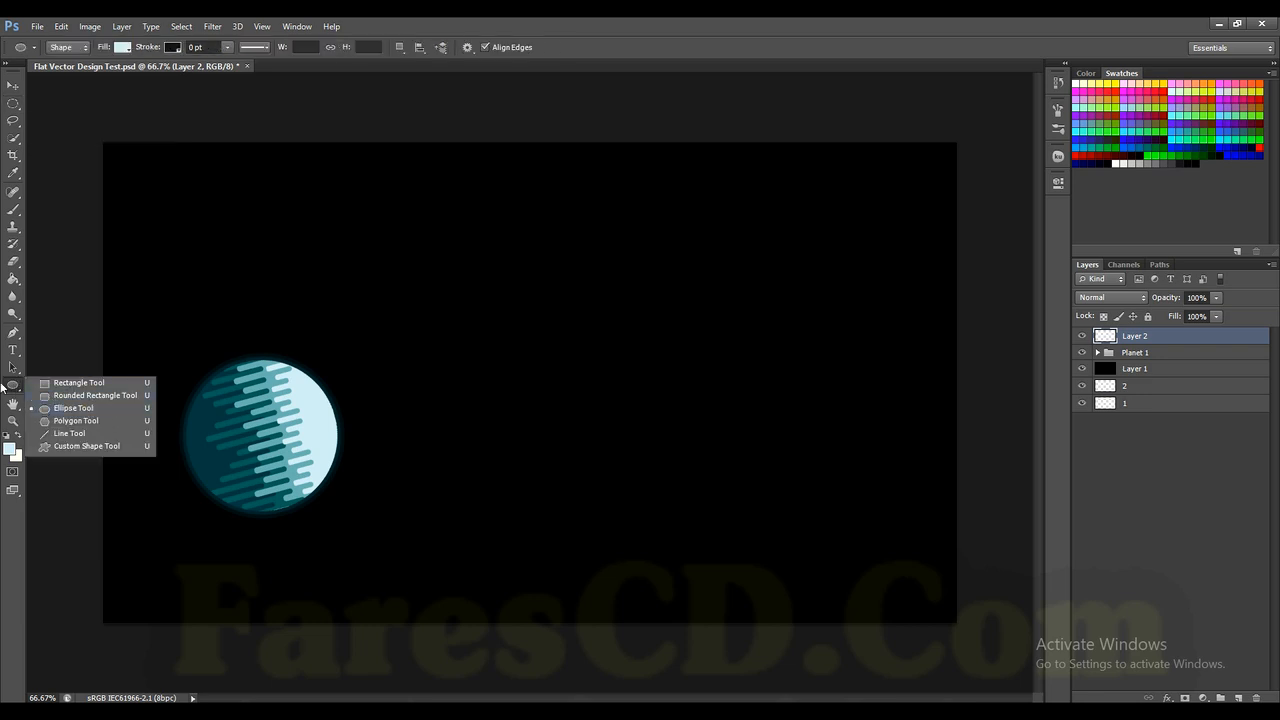
click(13, 104)
click(74, 117)
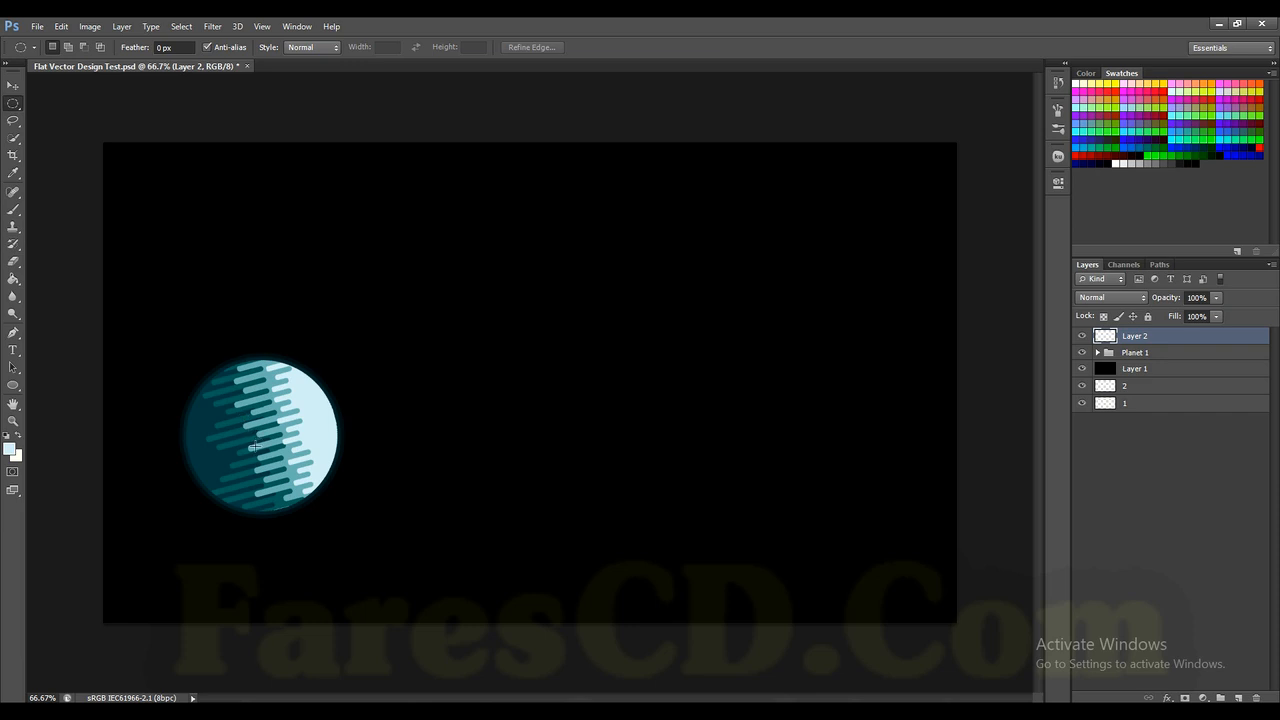
scroll(253, 447, up, 2)
scroll(237, 449, up, 1)
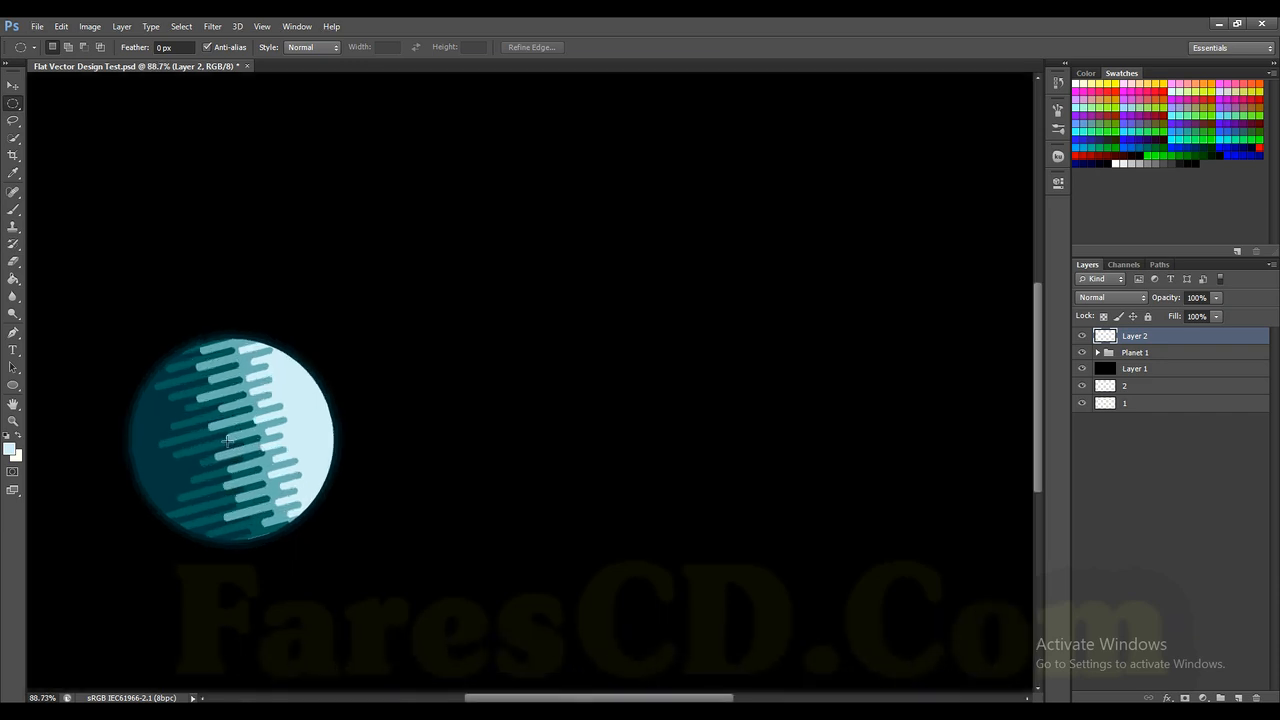
drag(228, 440, 91, 230)
- Stroke the circular selection with a 4 px white (ffffff) centred line at 100% opacity, and deselect it
click(63, 30)
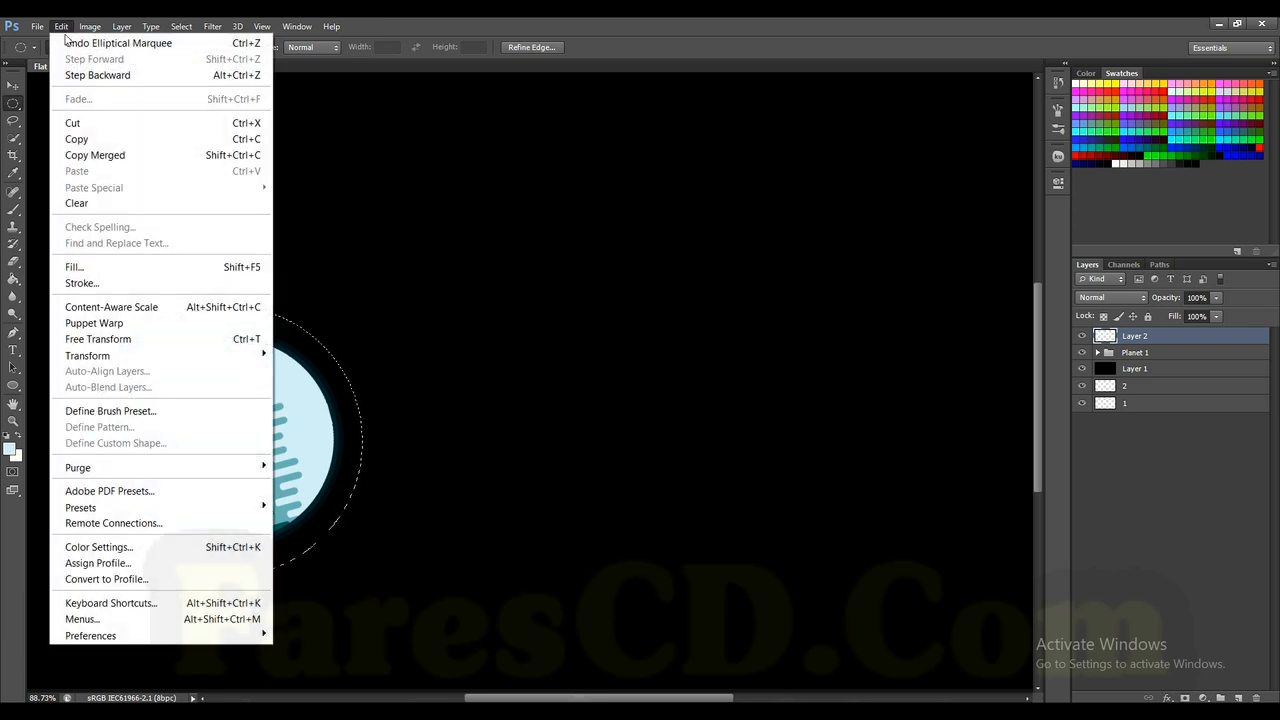
click(100, 283)
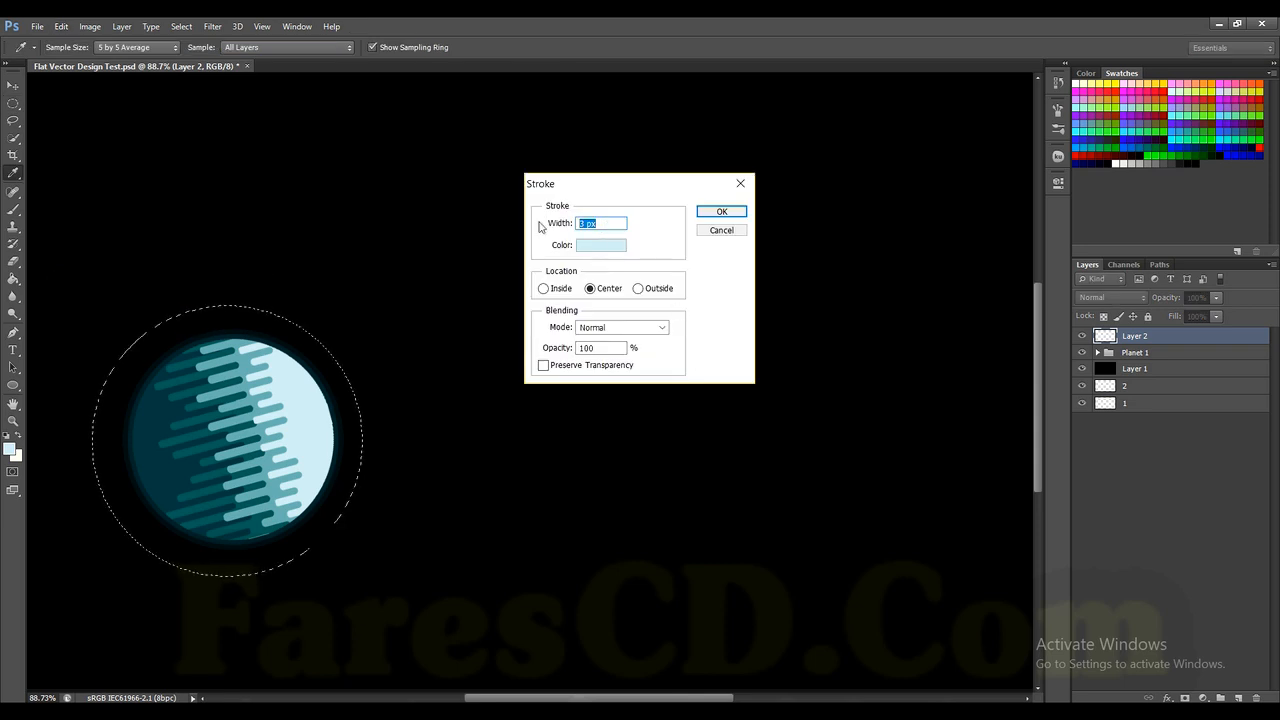
text(4)
click(614, 250)
click(1020, 488)
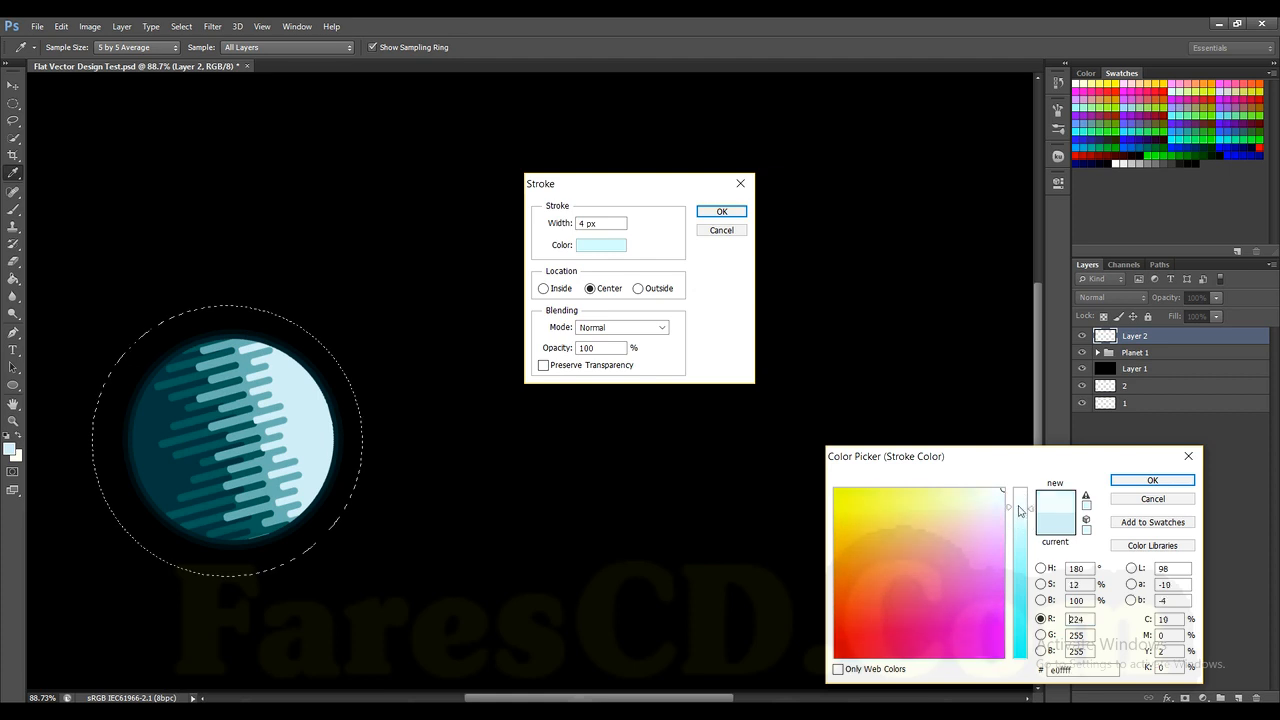
mouse_move(1026, 496)
mouse_down()
mouse_move(1023, 542)
mouse_move(1013, 456)
mouse_move(1030, 475)
mouse_up()
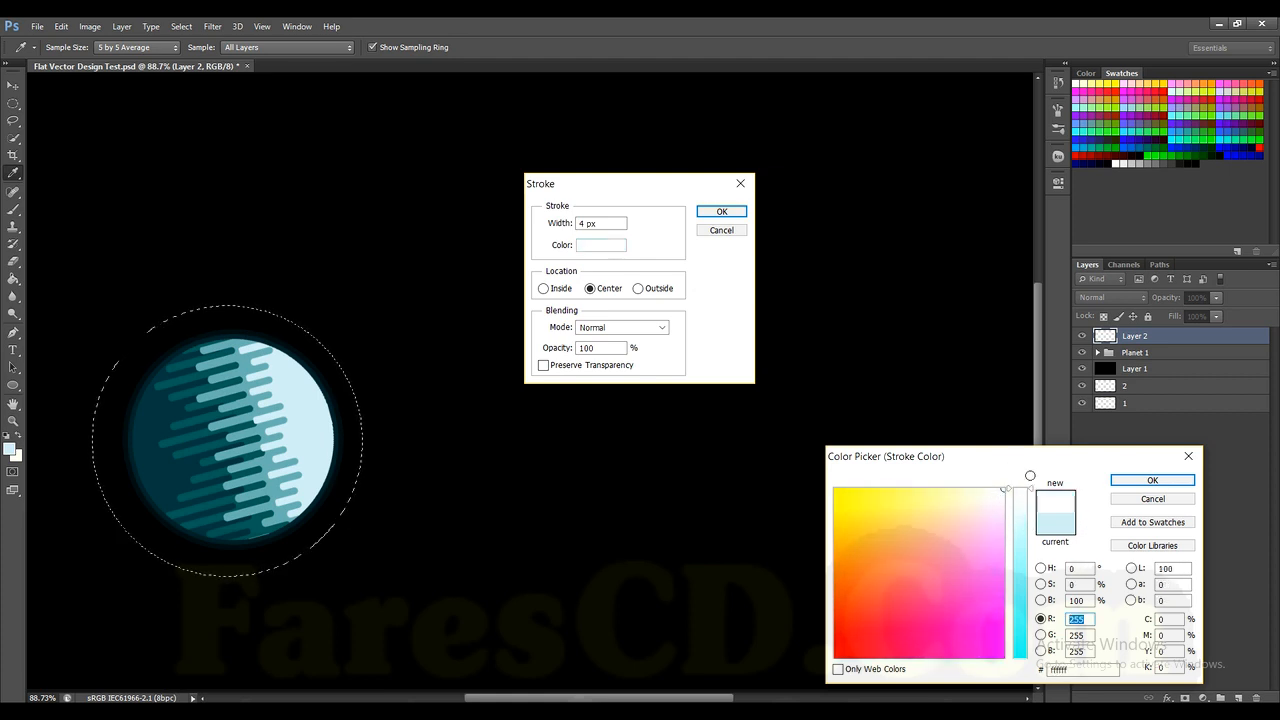
click(1153, 481)
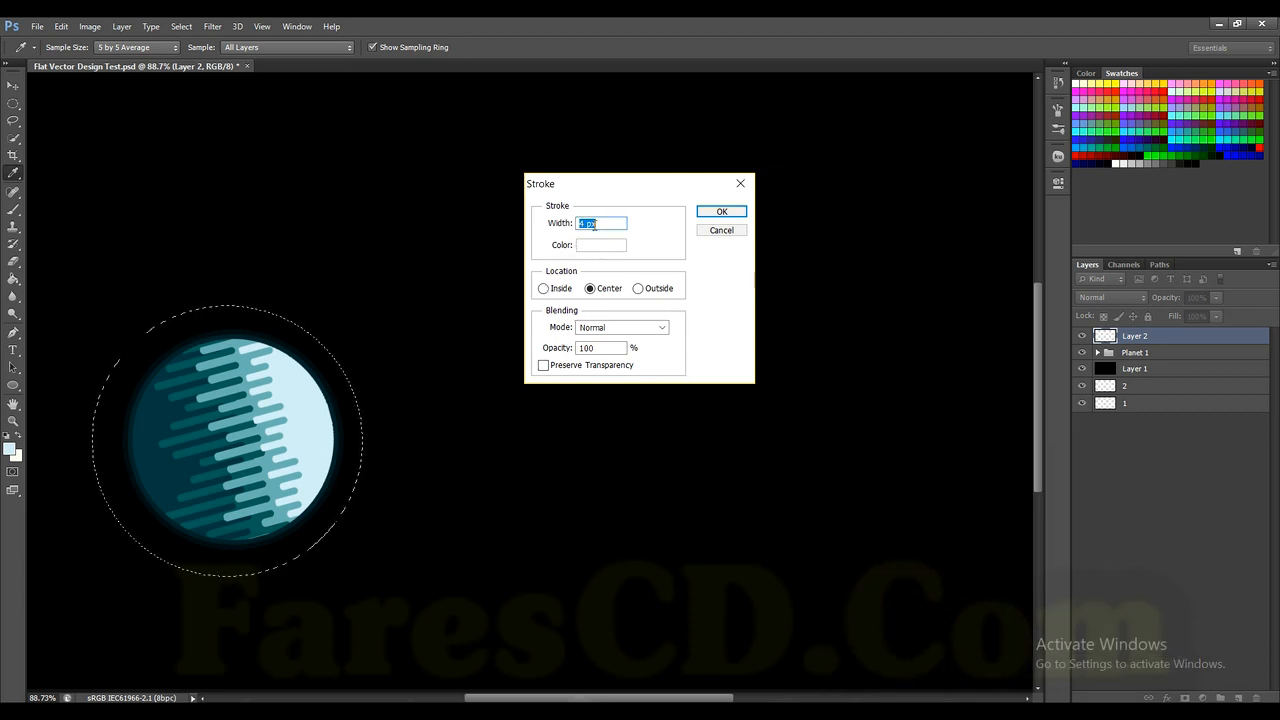
click(720, 213)
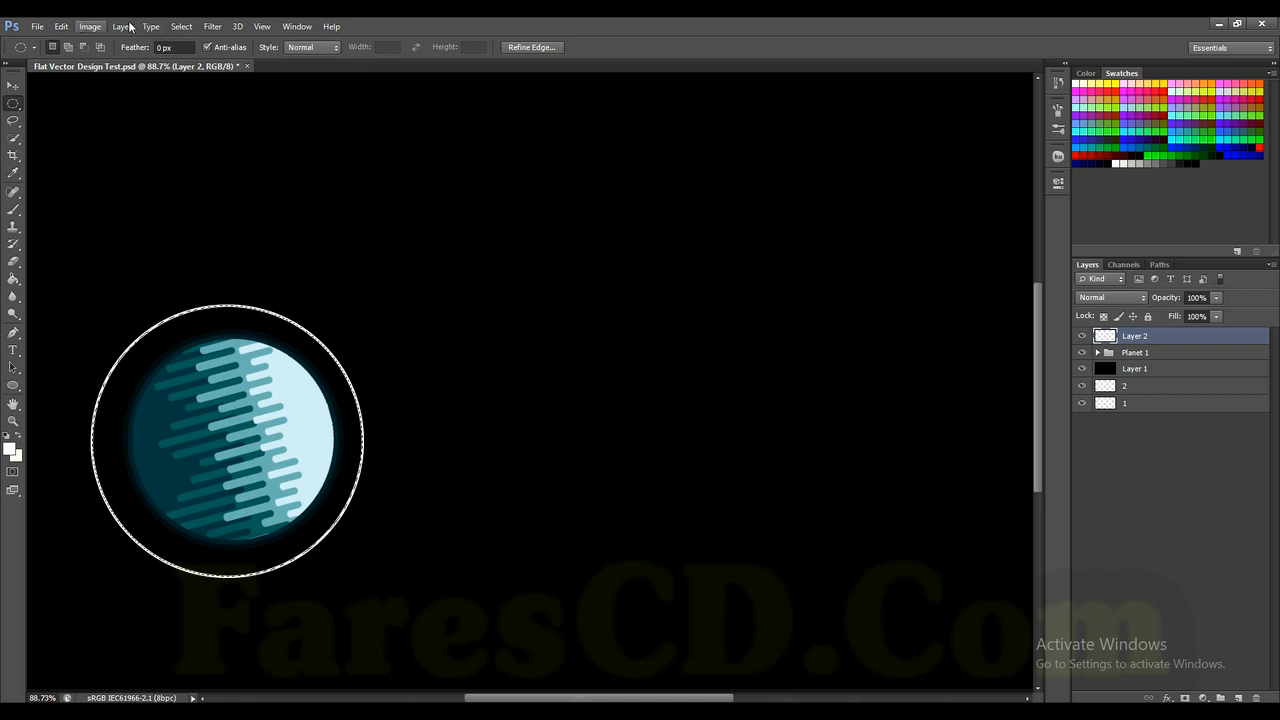
click(183, 27)
click(190, 59)
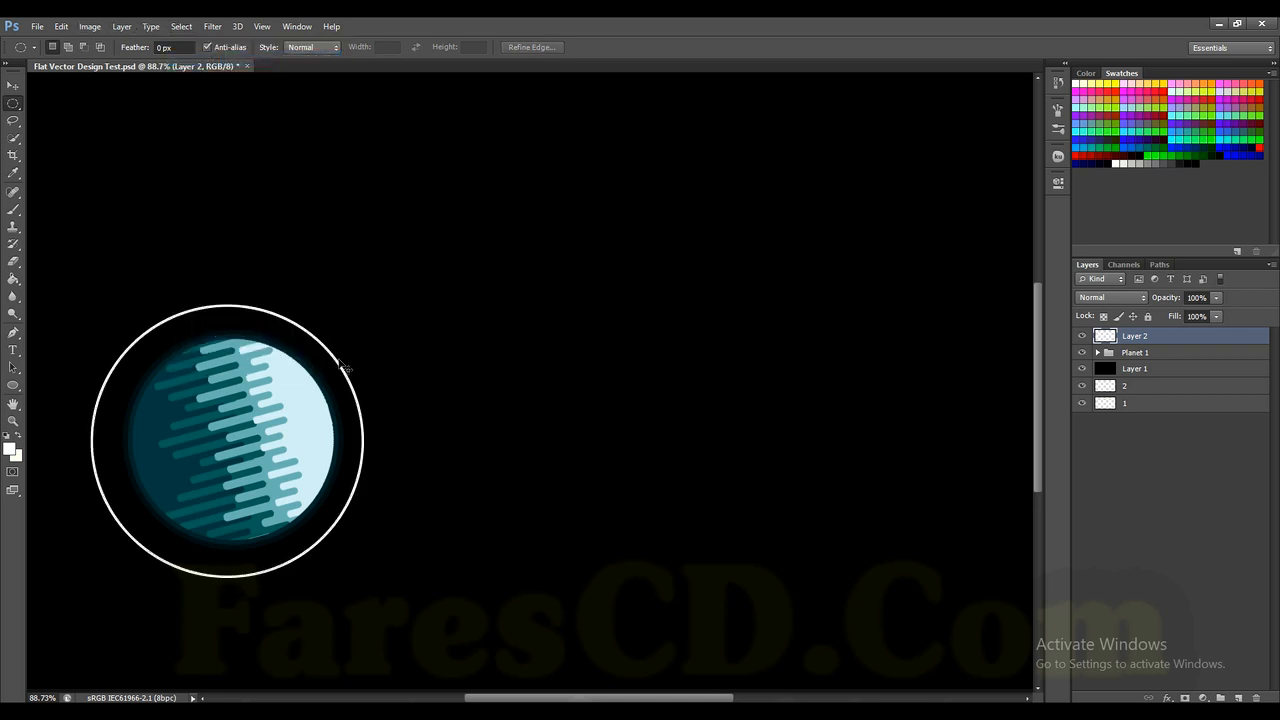
- Nudge the white ring slightly right and down with the Move tool so it sits evenly around the planet
click(13, 86)
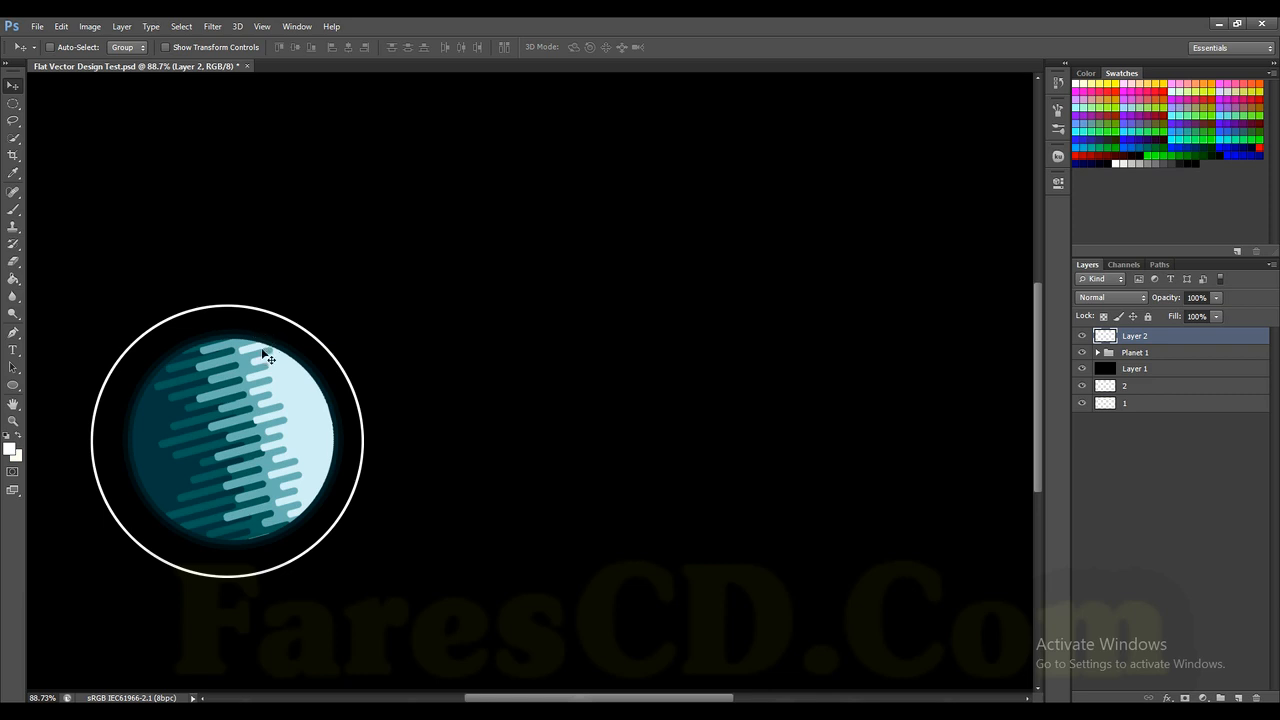
scroll(266, 365, down, 1)
drag(277, 443, 278, 441)
key(Right)
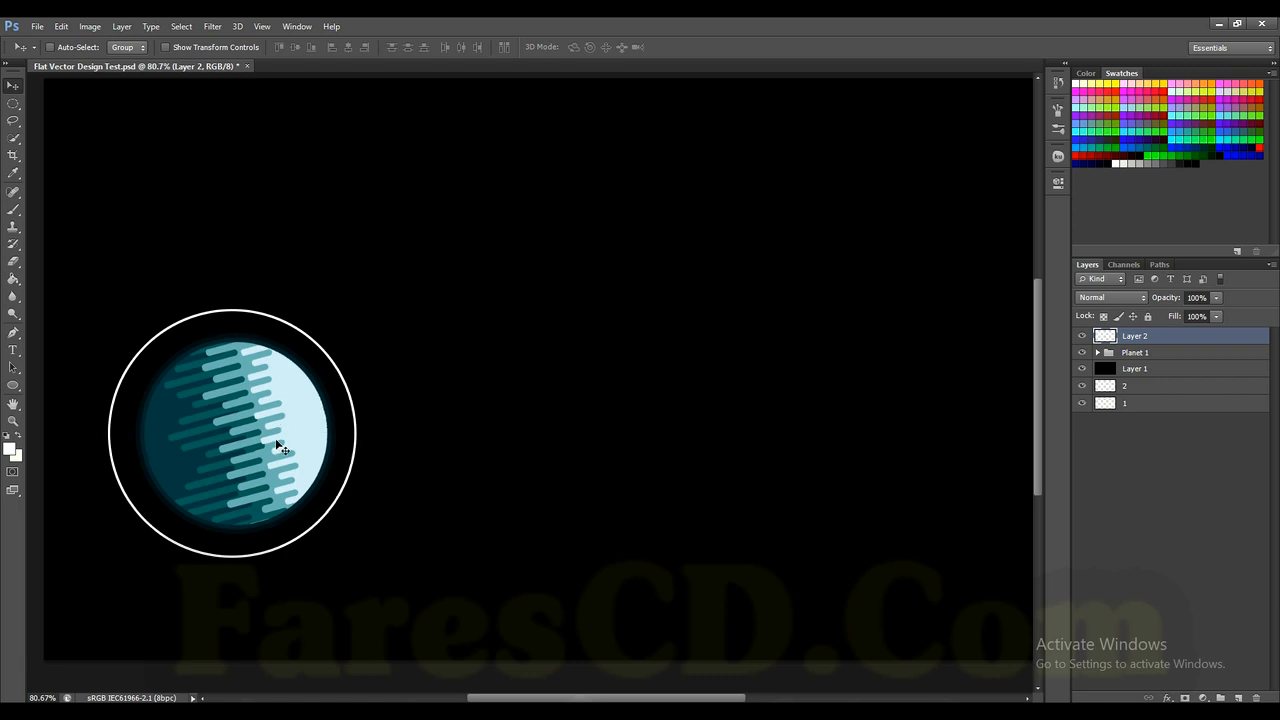
scroll(232, 490, up, 5)
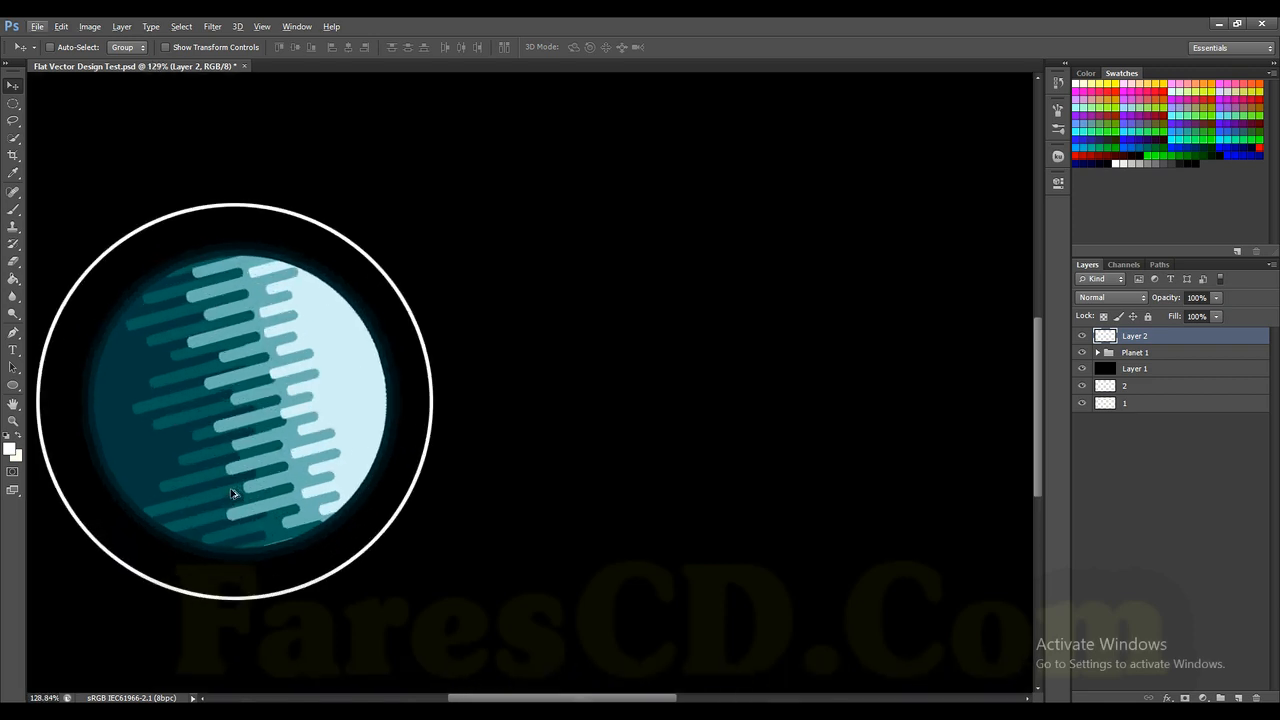
key(Down)
key(Down)
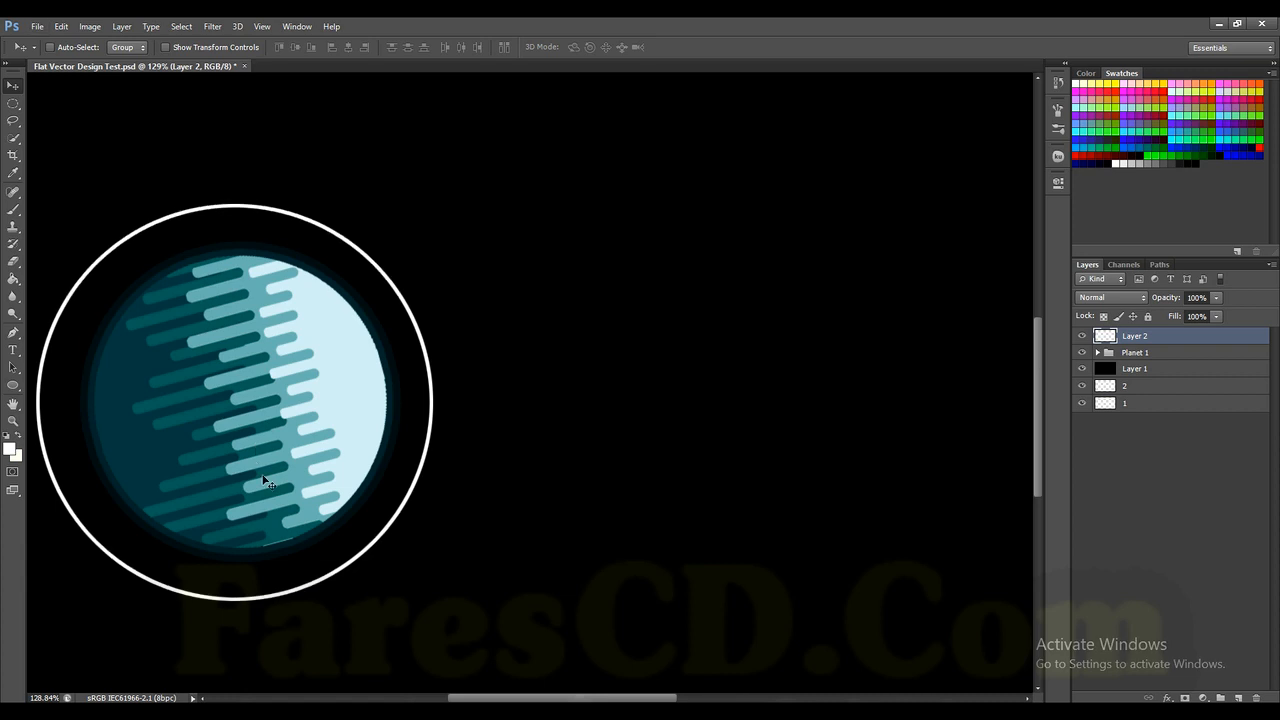
key(Right)
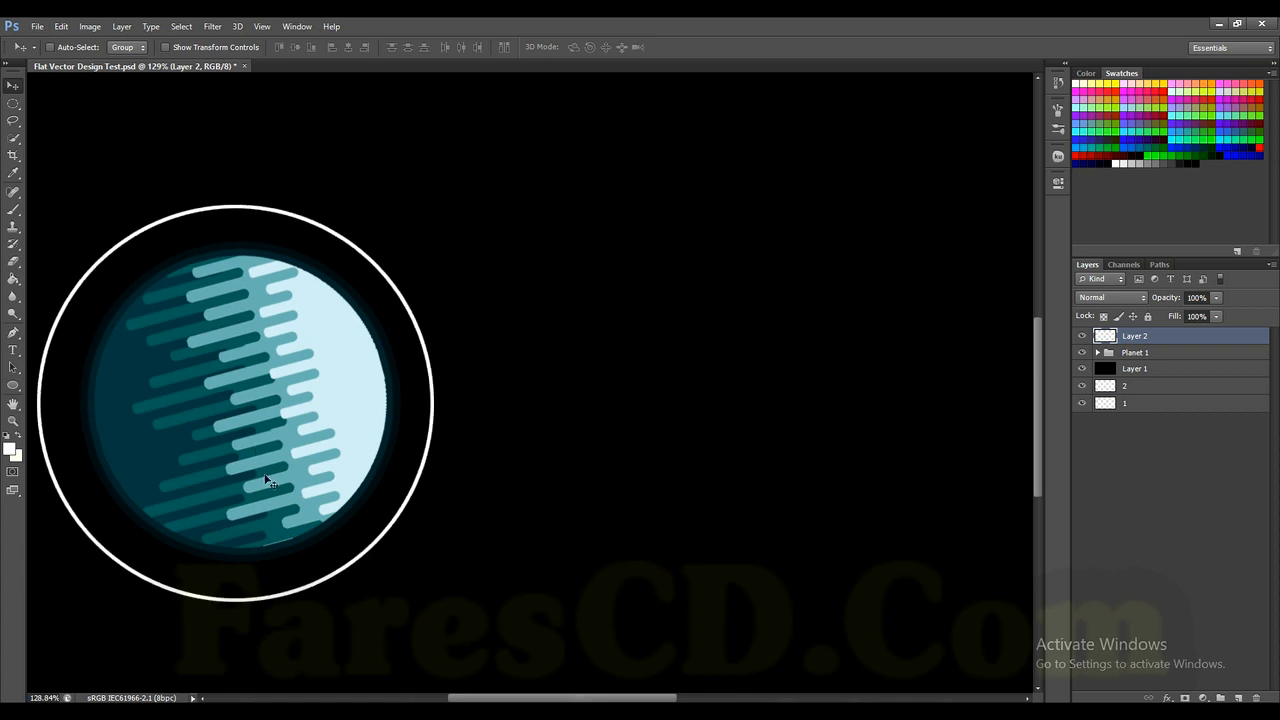
key(Right)
scroll(306, 450, down, 3)
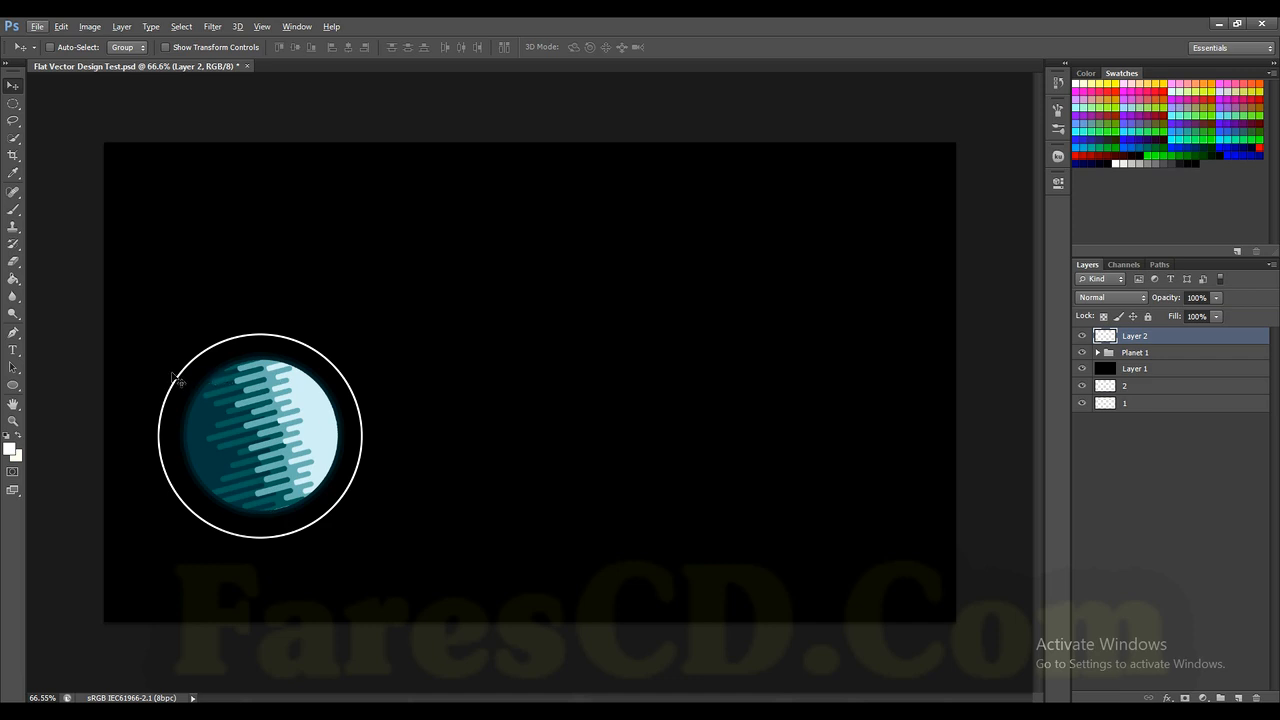
- Make four duplicates of the Layer 2 ring layer
key(alt+Right)
key(alt+Right)
key(alt+Right)
key(alt+Right)
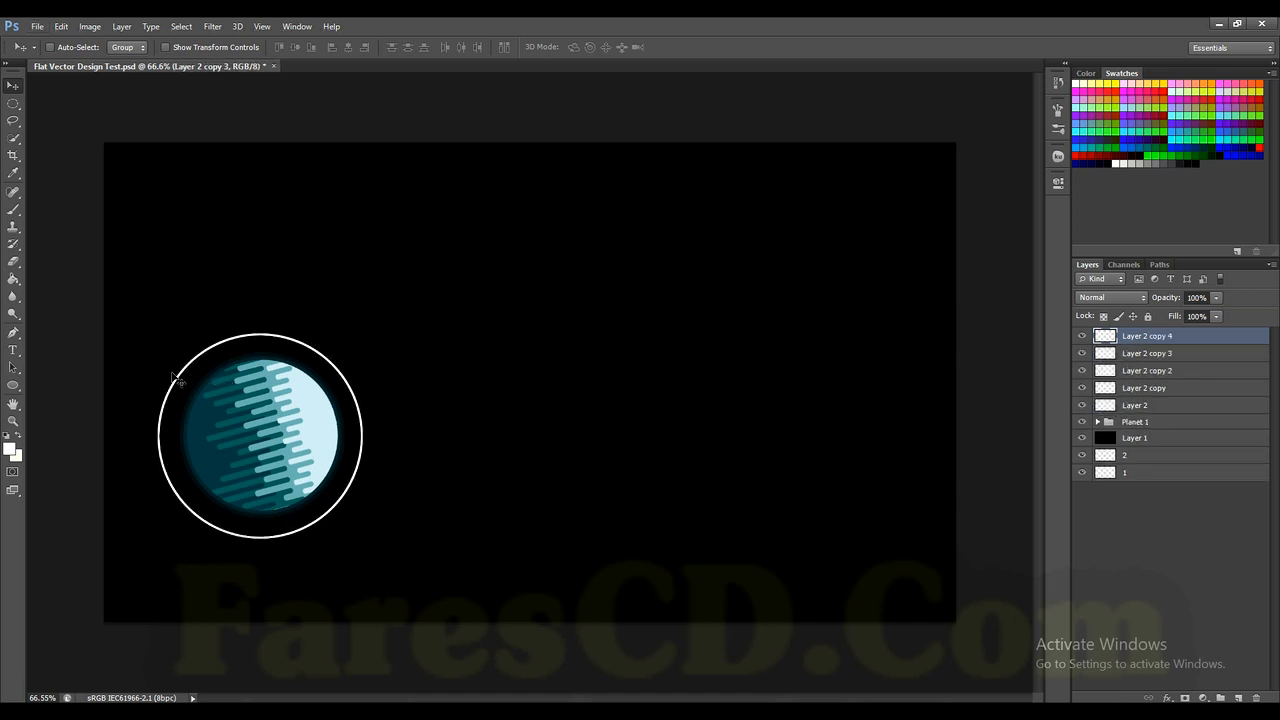
- Scale Layer 2 copy up proportionally from its centre into a second ring reaching almost to the canvas's left edge
click(1138, 405)
click(1144, 392)
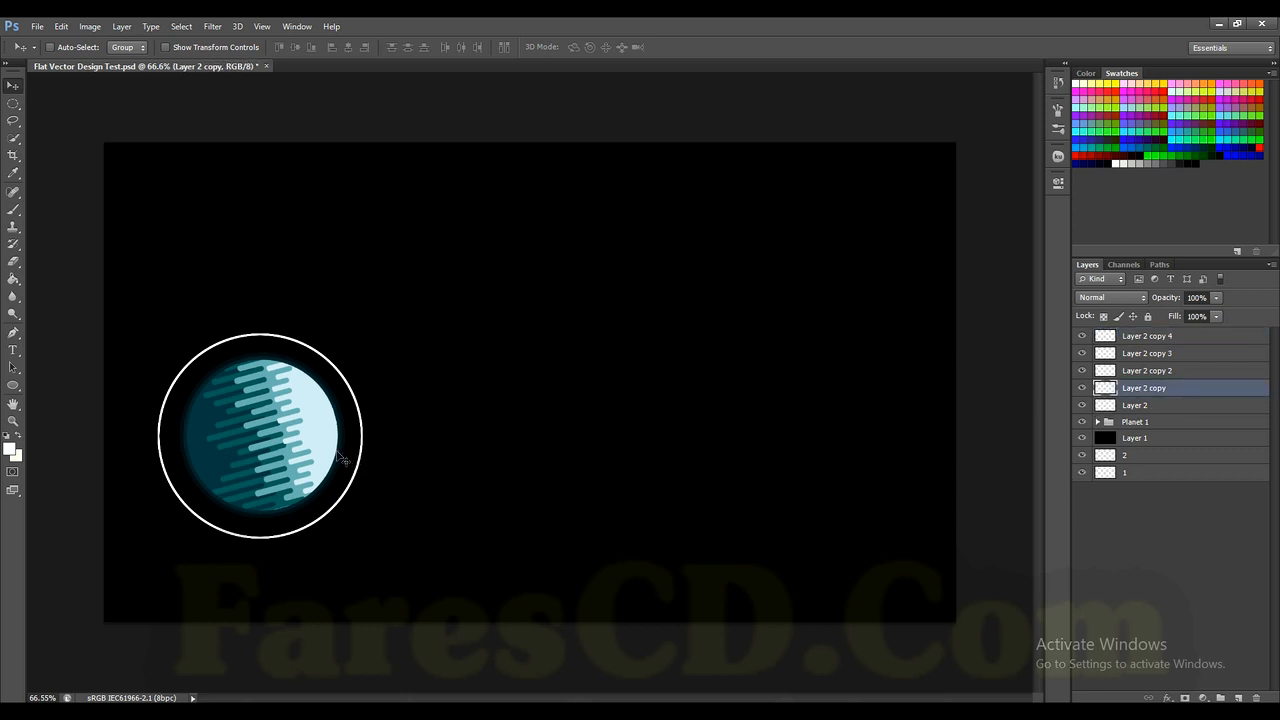
key(ctrl+t)
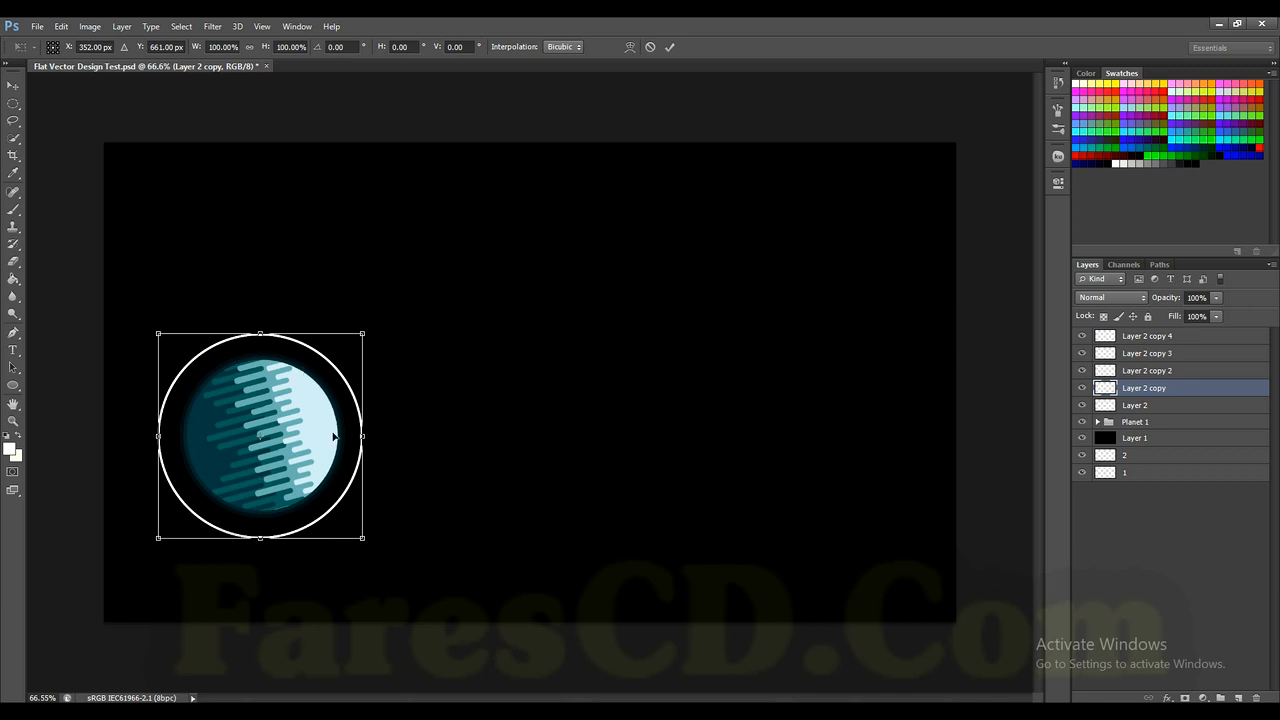
drag(363, 544, 419, 590)
click(671, 50)
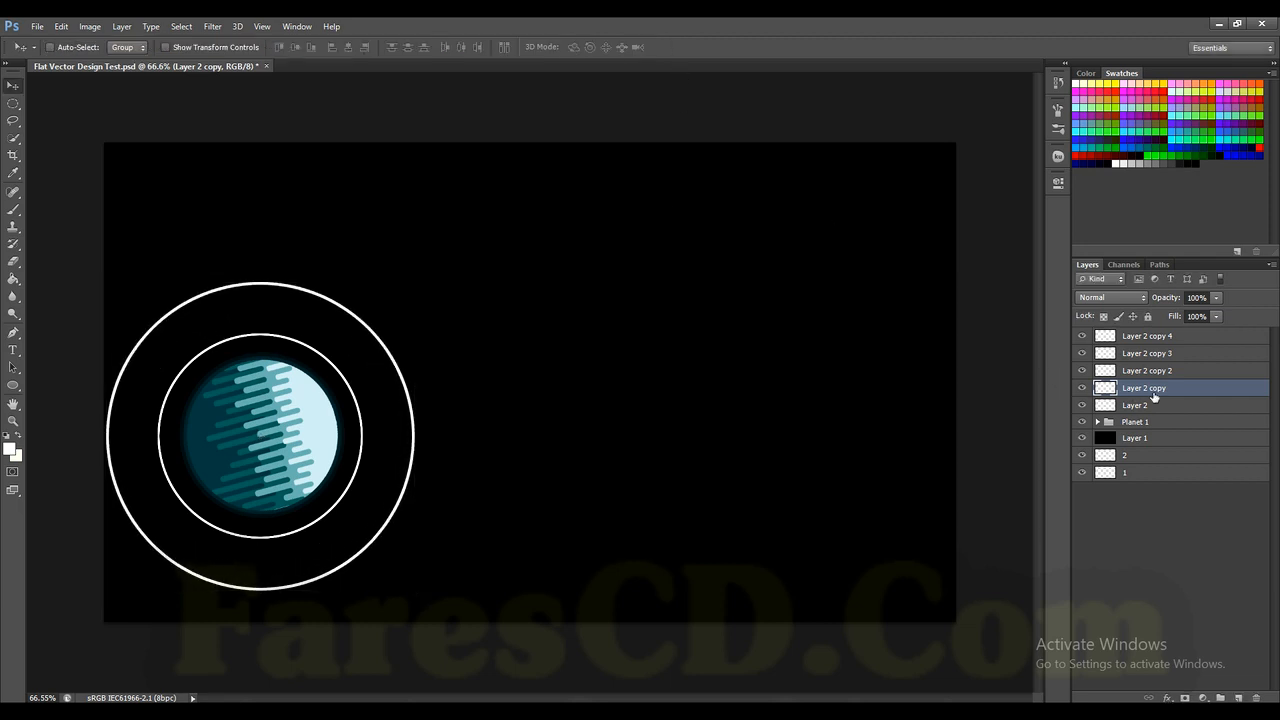
- Scale Layer 2 copy 2 up proportionally from its centre into a third ring extending past the canvas's left and bottom edges
click(1152, 374)
key(ctrl+t)
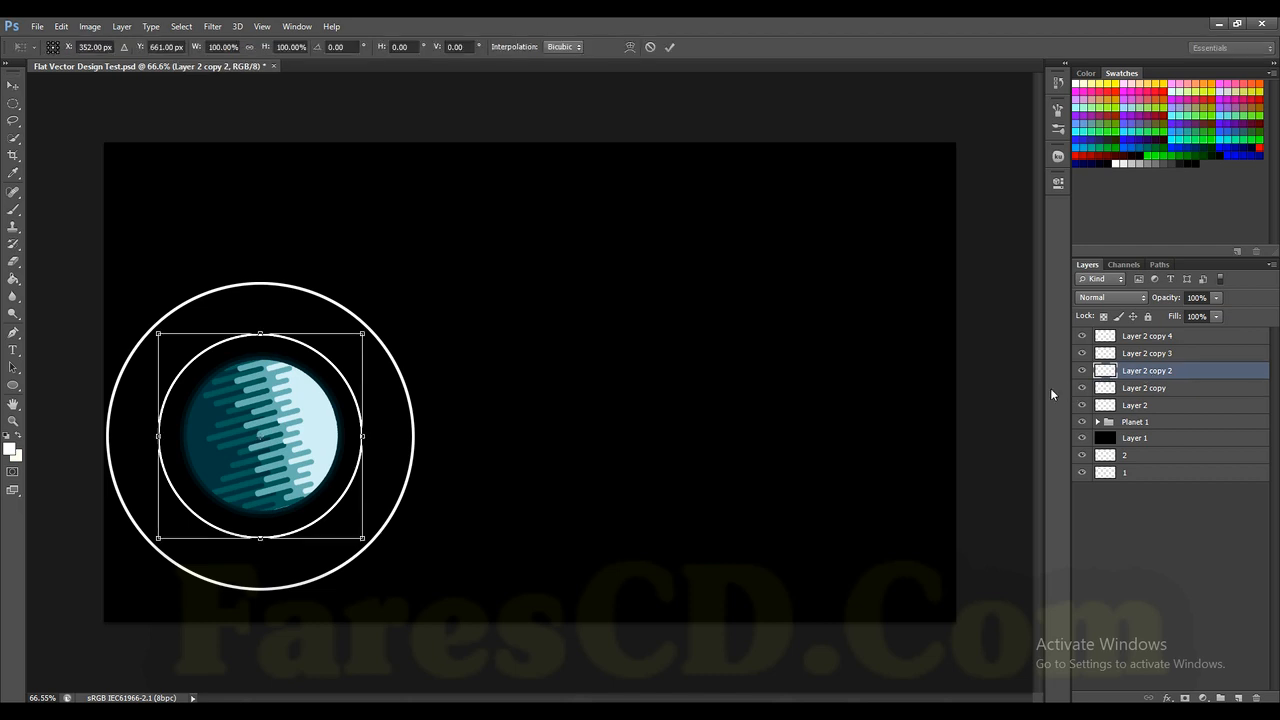
drag(372, 545, 499, 665)
click(669, 47)
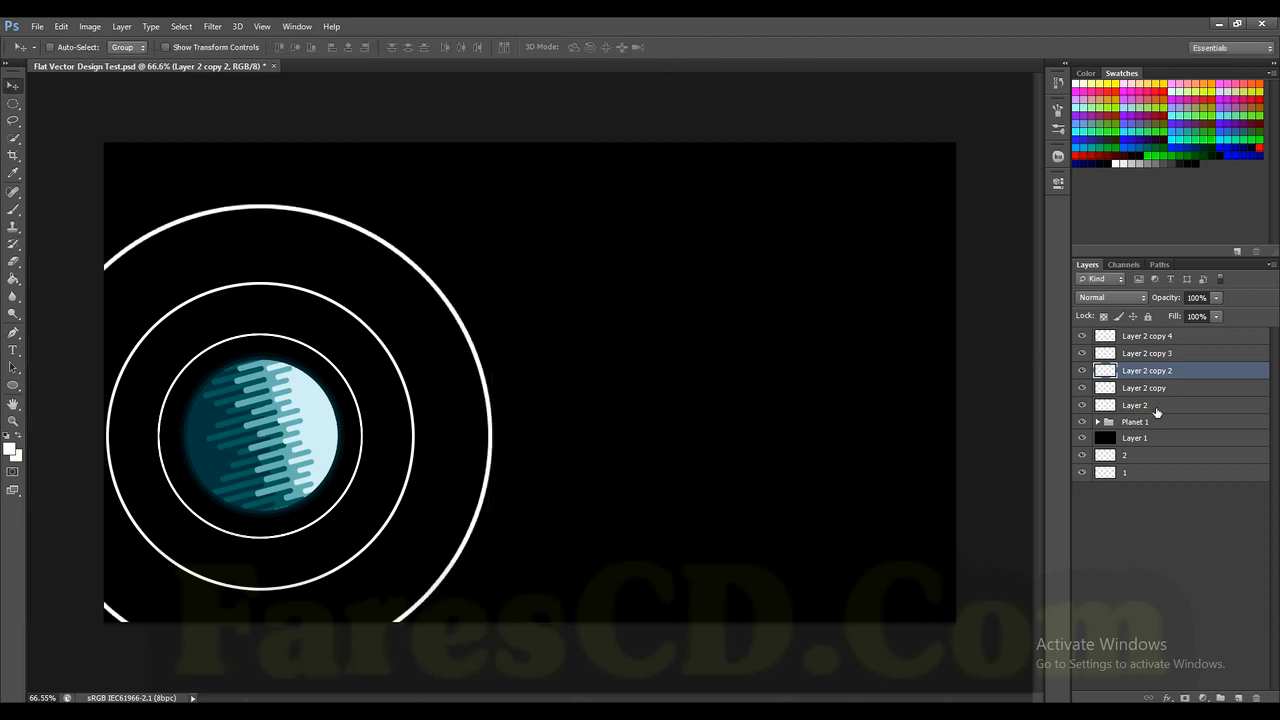
- Scale Layer 2 copy 3 up from its centre to about 328% as a fourth ring reaching past the canvas's middle
click(1190, 356)
key(ctrl+t)
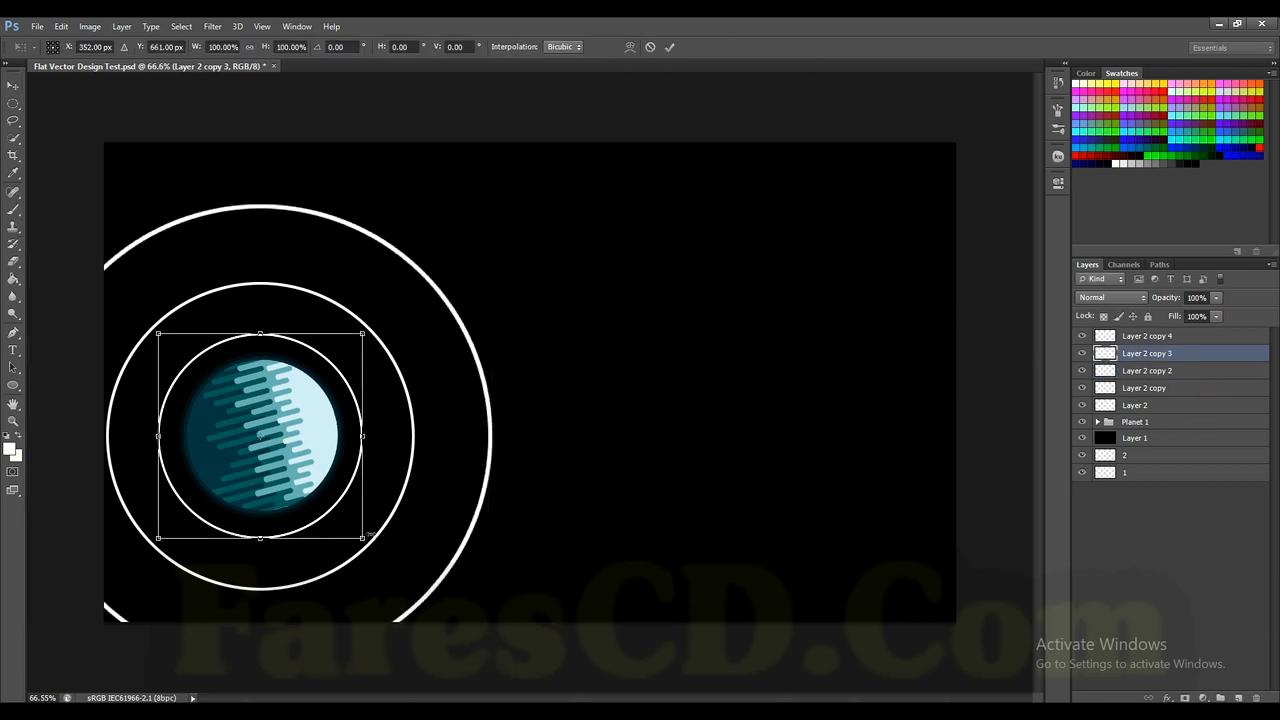
drag(356, 538, 612, 690)
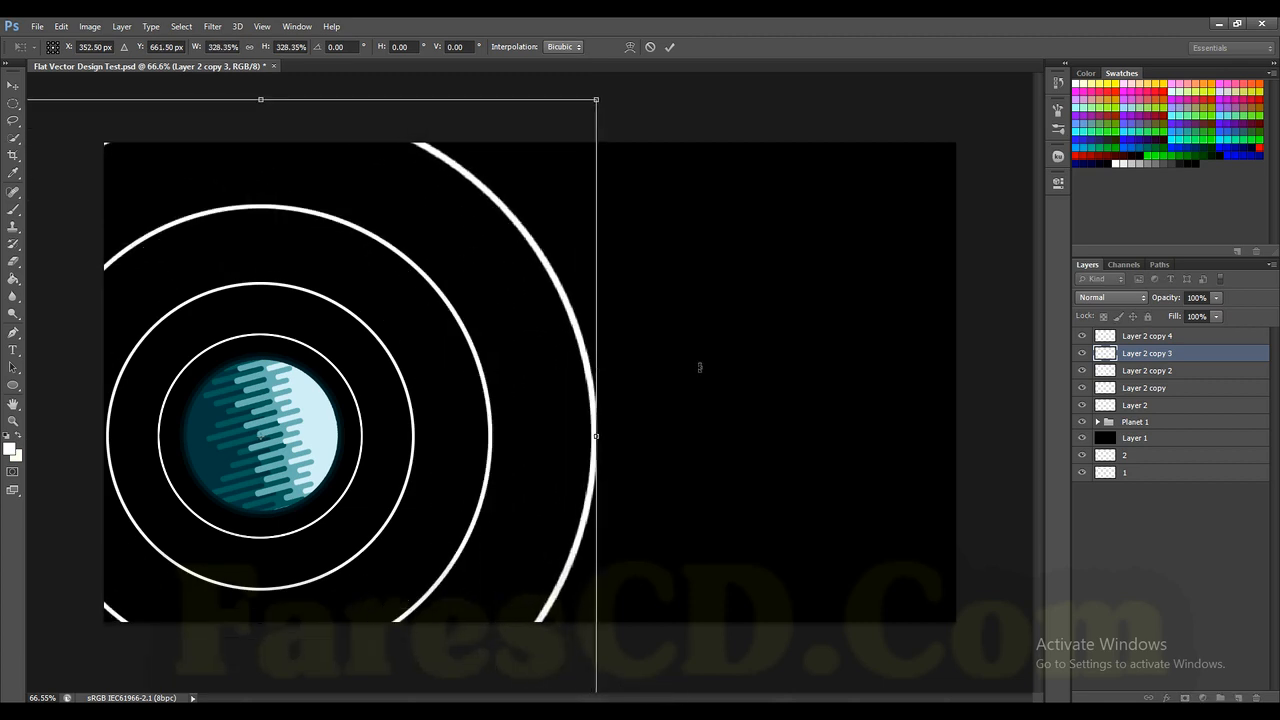
click(669, 47)
- Scale Layer 2 copy 4 up proportionally from its centre into a fifth ring reaching about three quarters across the canvas
click(1180, 339)
key(ctrl+minus)
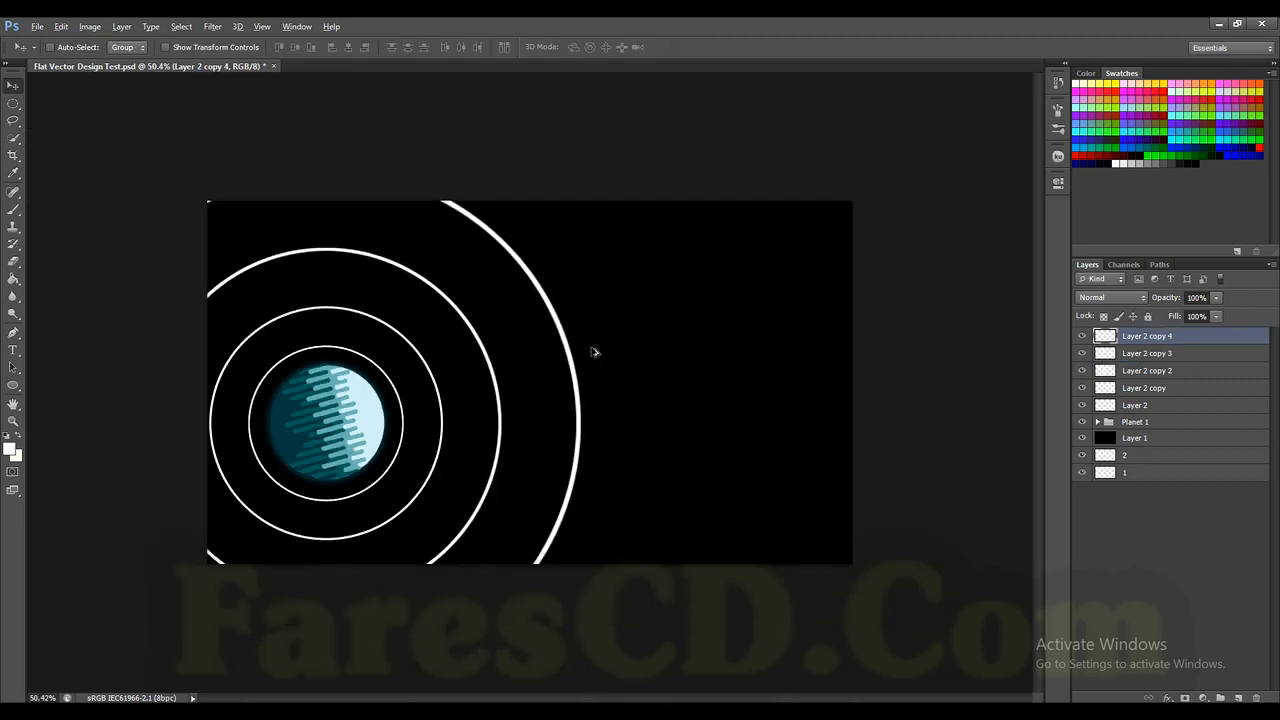
key(ctrl+t)
drag(403, 499, 681, 690)
click(670, 47)
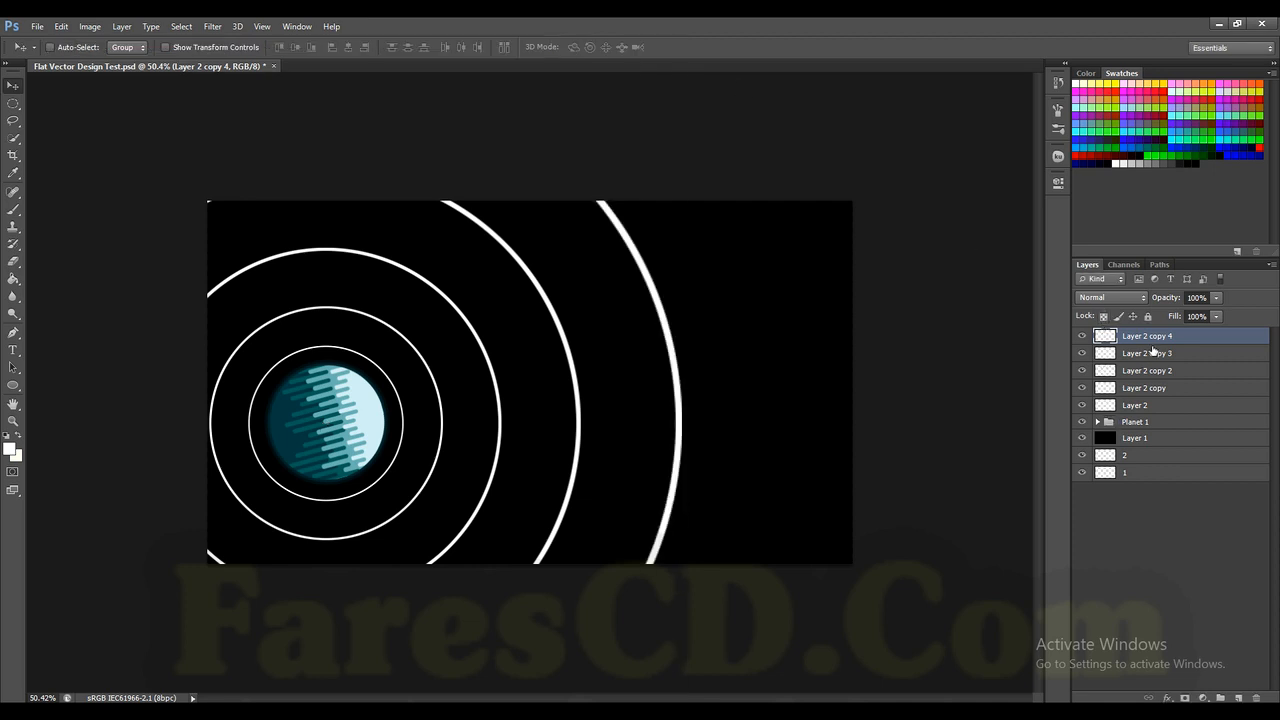
- Duplicate Layer 2 copy 4 and scale the copy from its centre to about 134% as a sixth ring near the canvas's right edge
key(ctrl+j)
key(ctrl+t)
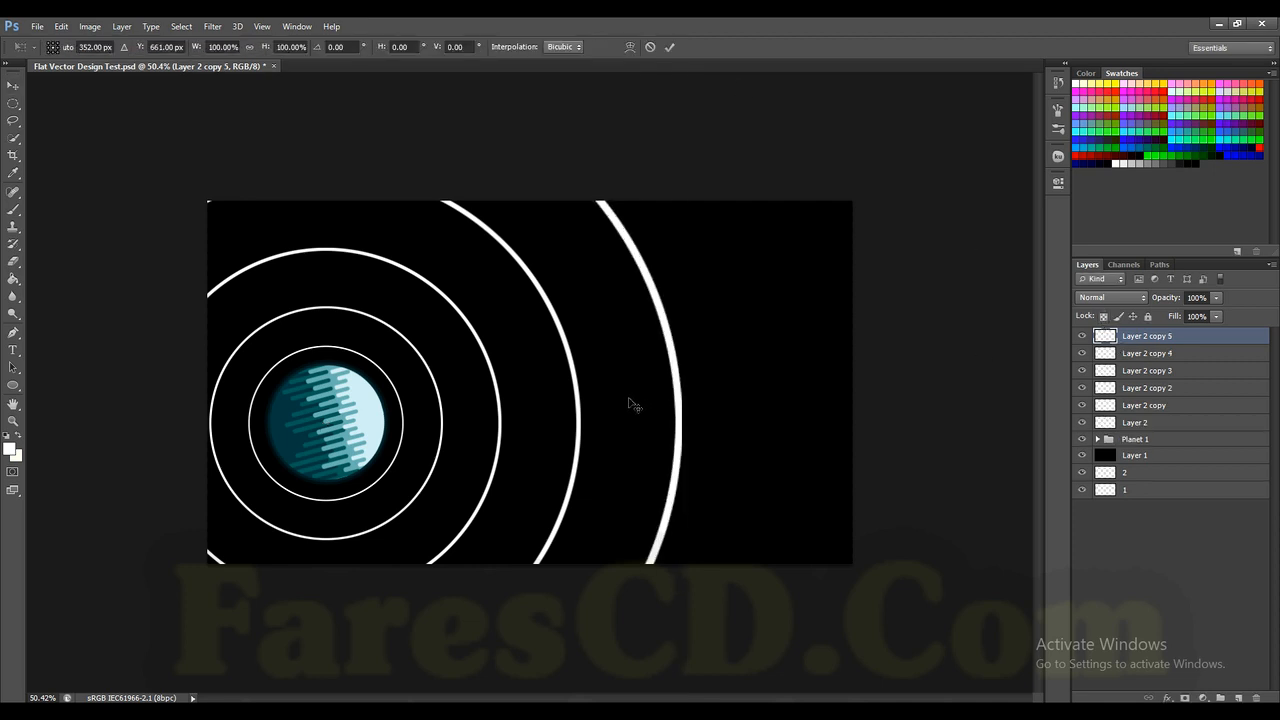
scroll(566, 383, down, 6)
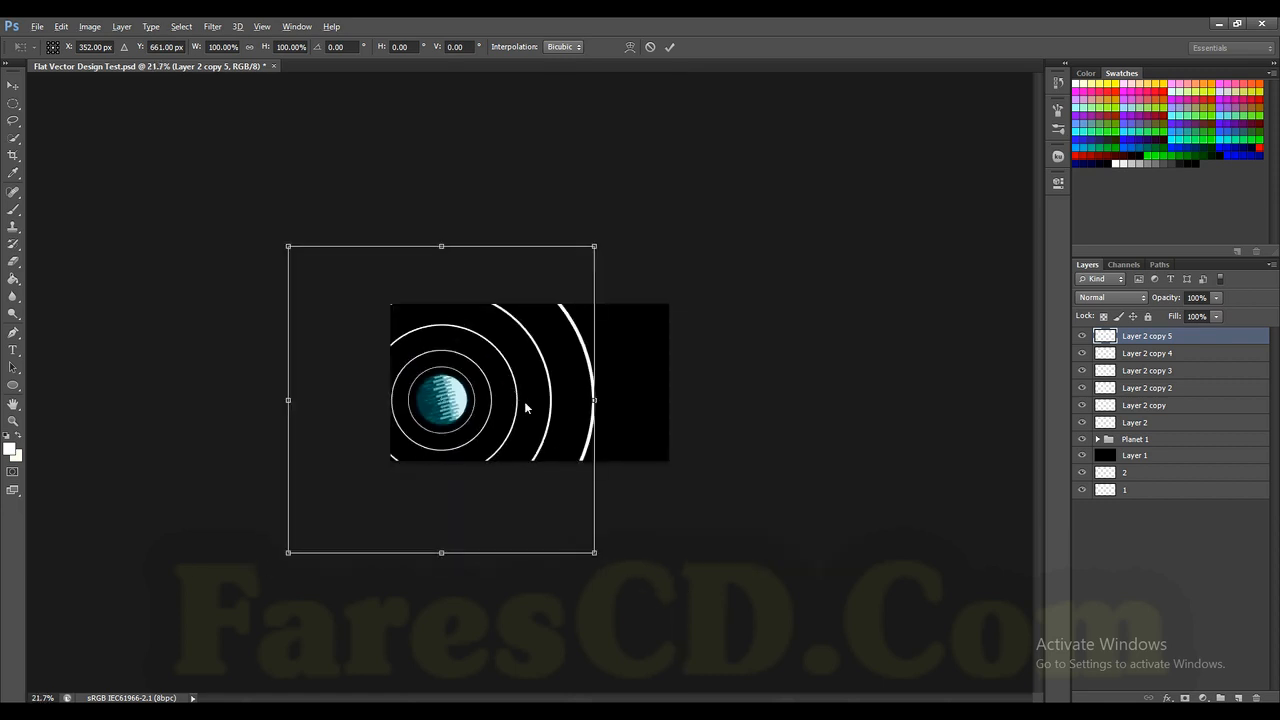
drag(596, 555, 647, 601)
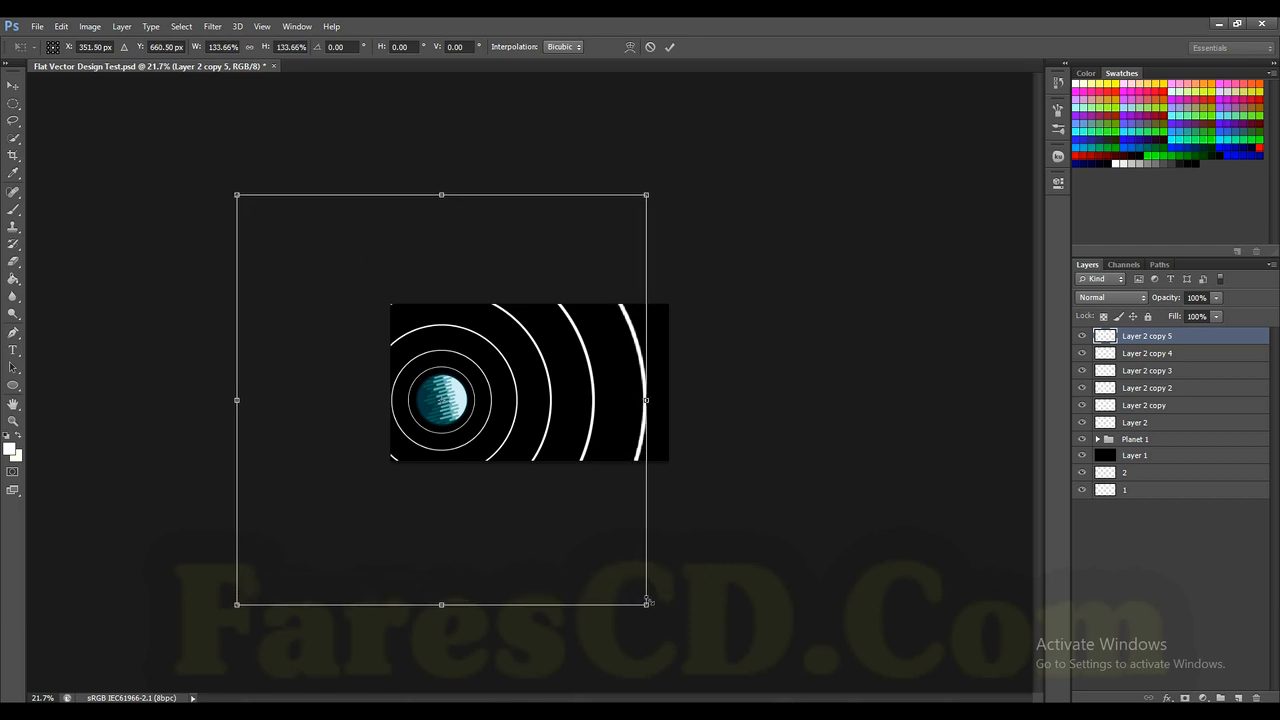
click(669, 47)
scroll(549, 371, up, 4)
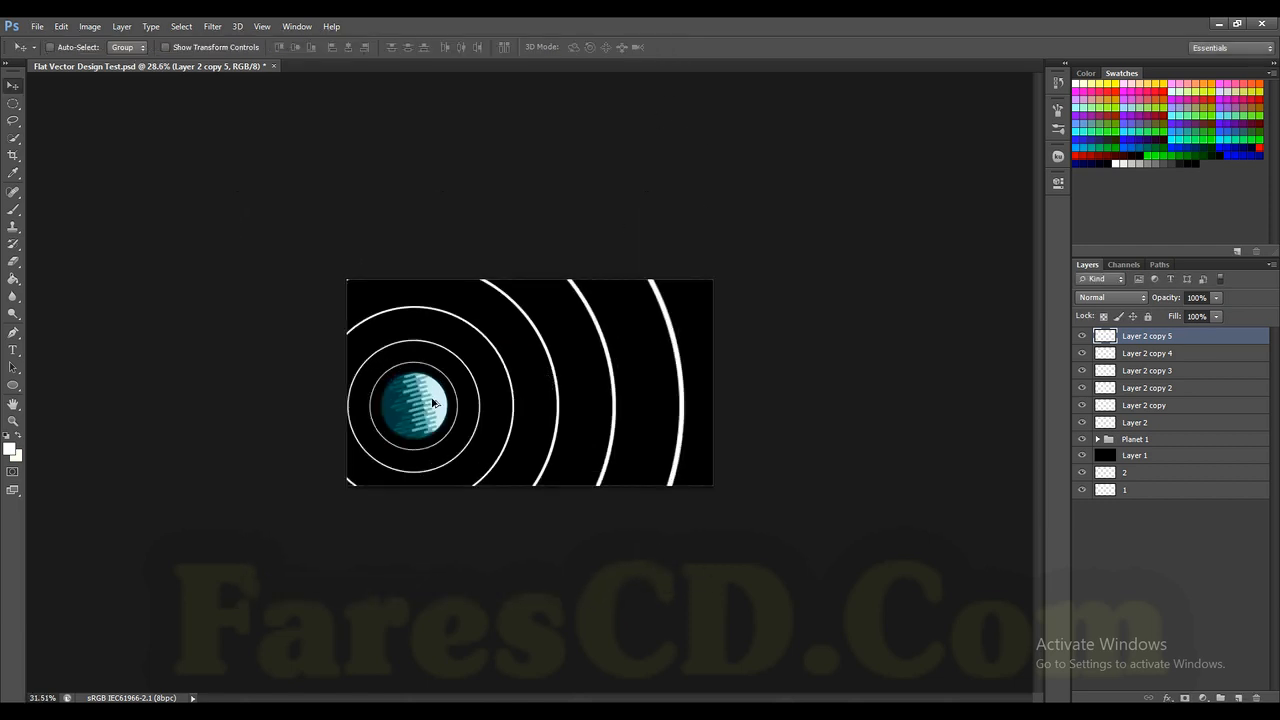
scroll(418, 412, up, 2)
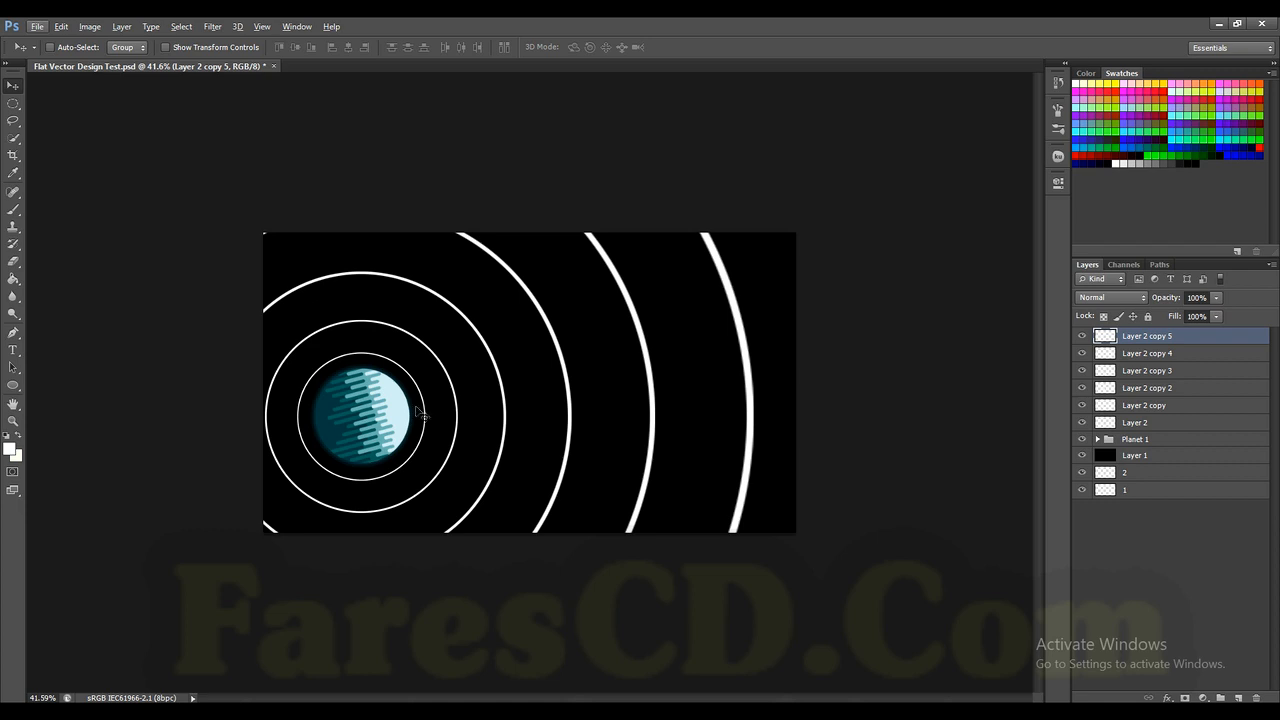
- Group the six ring layers, from Layer 2 to Layer 2 copy 5, and name the group Orbital Lines
shift+click(1138, 423)
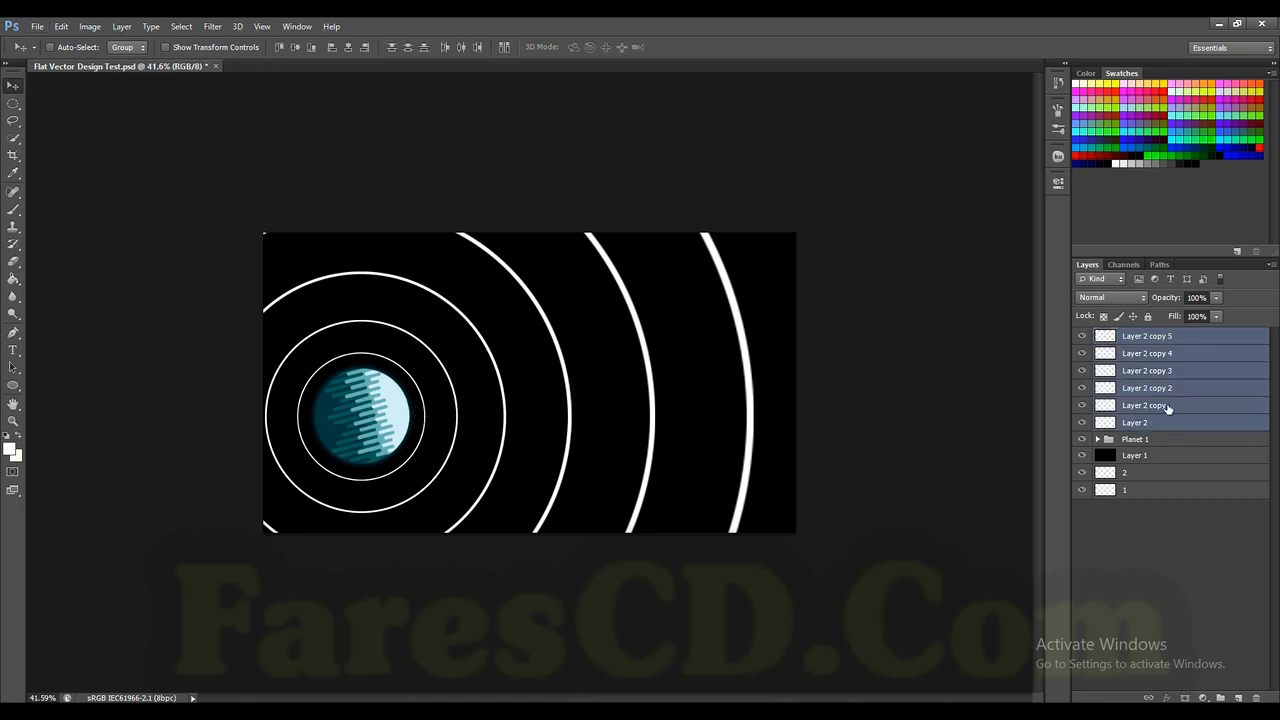
key(ctrl+g)
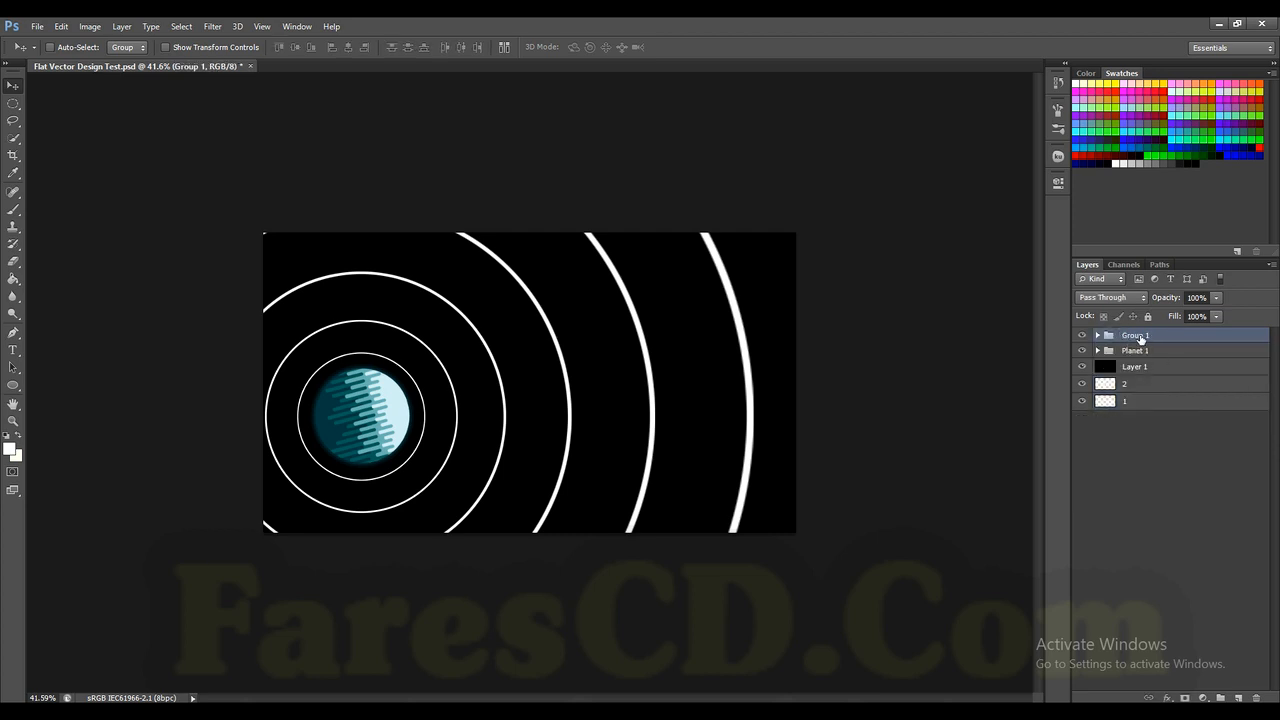
key(ctrl+z)
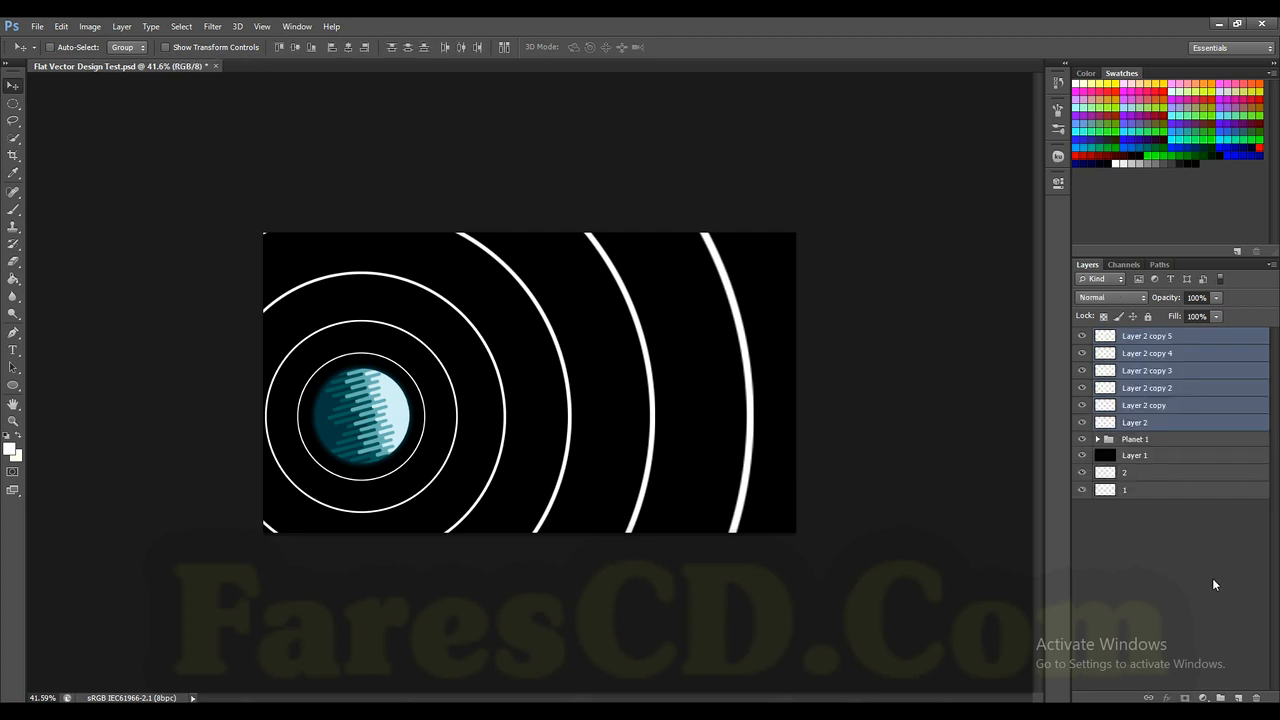
click(1220, 698)
click(1130, 351)
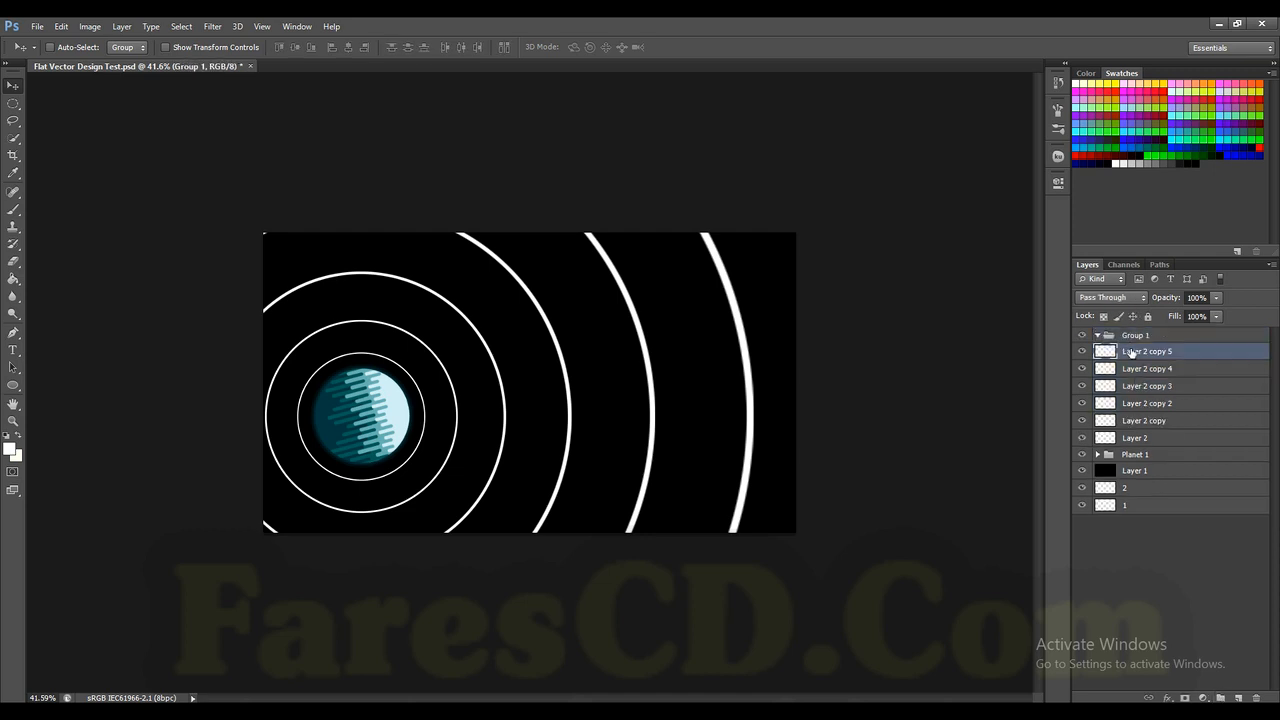
shift+click(1138, 438)
drag(1132, 358, 1130, 337)
double_click(1136, 336)
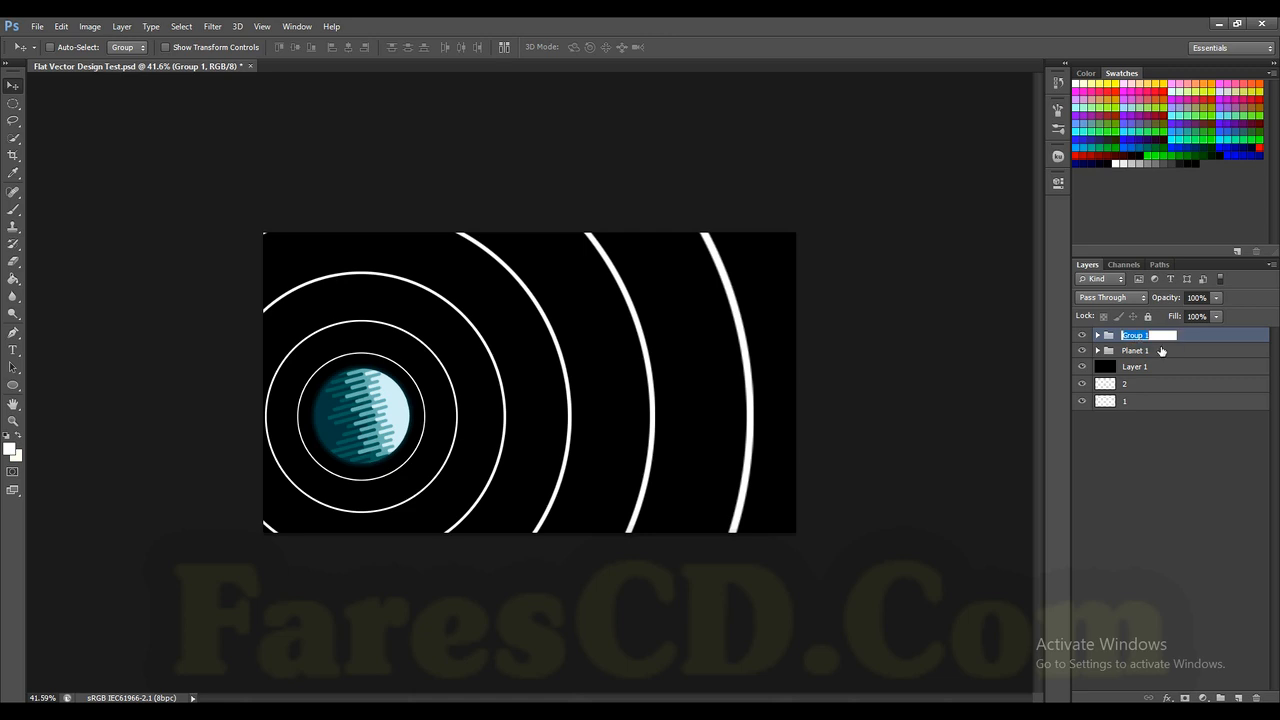
text(Orbital Lines)
key(Return)
- Set the opacity of the Orbital Lines group to 70%, after trying 50% for comparison
click(1216, 316)
click(1199, 298)
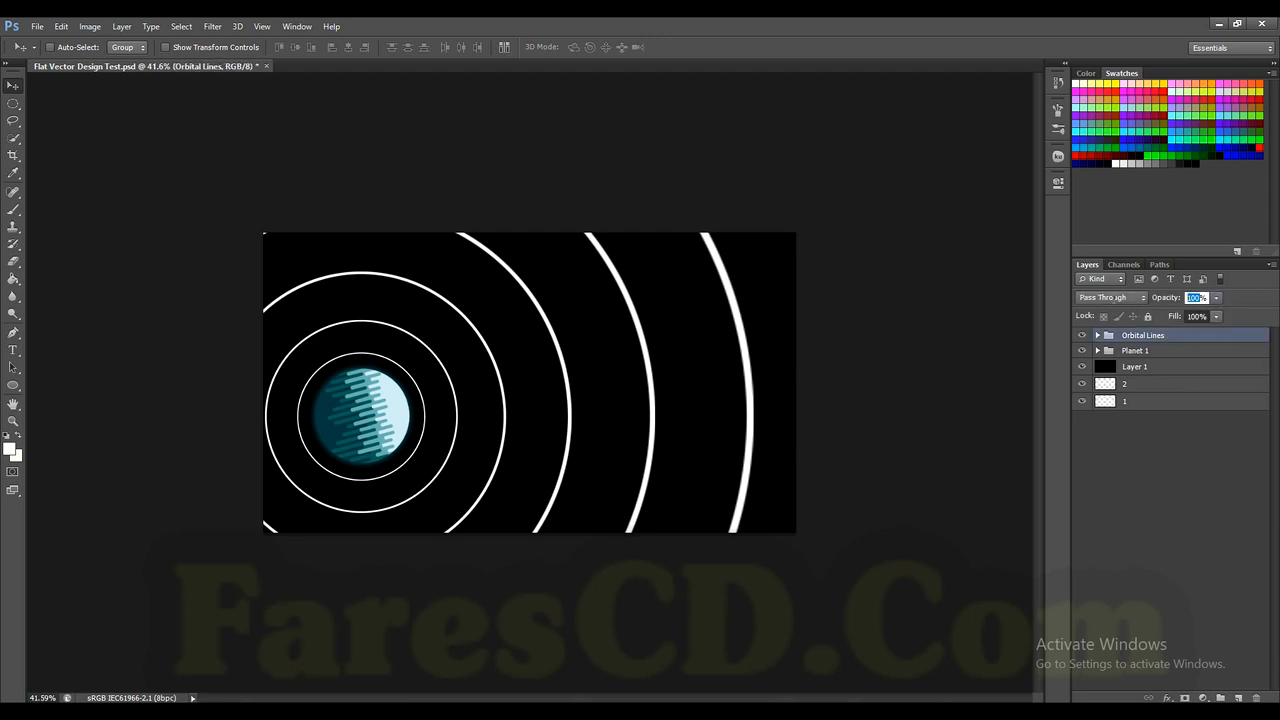
text(70)
key(Return)
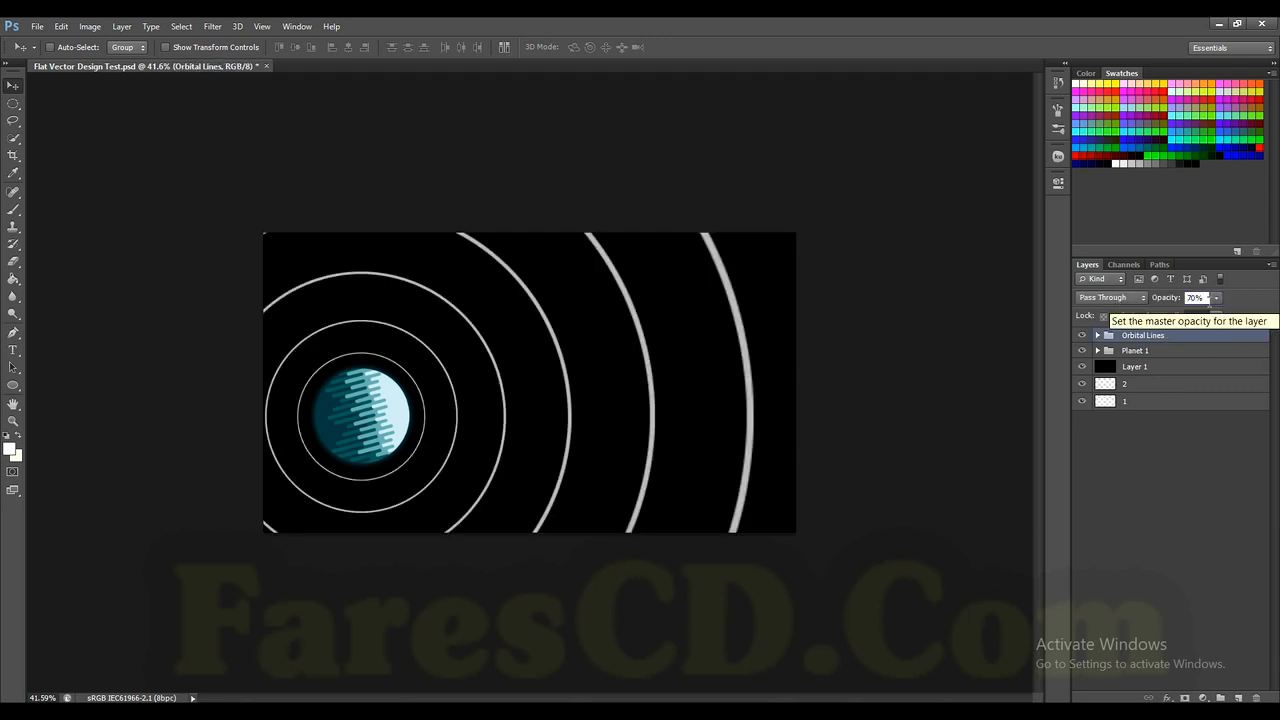
text(50)
key(Return)
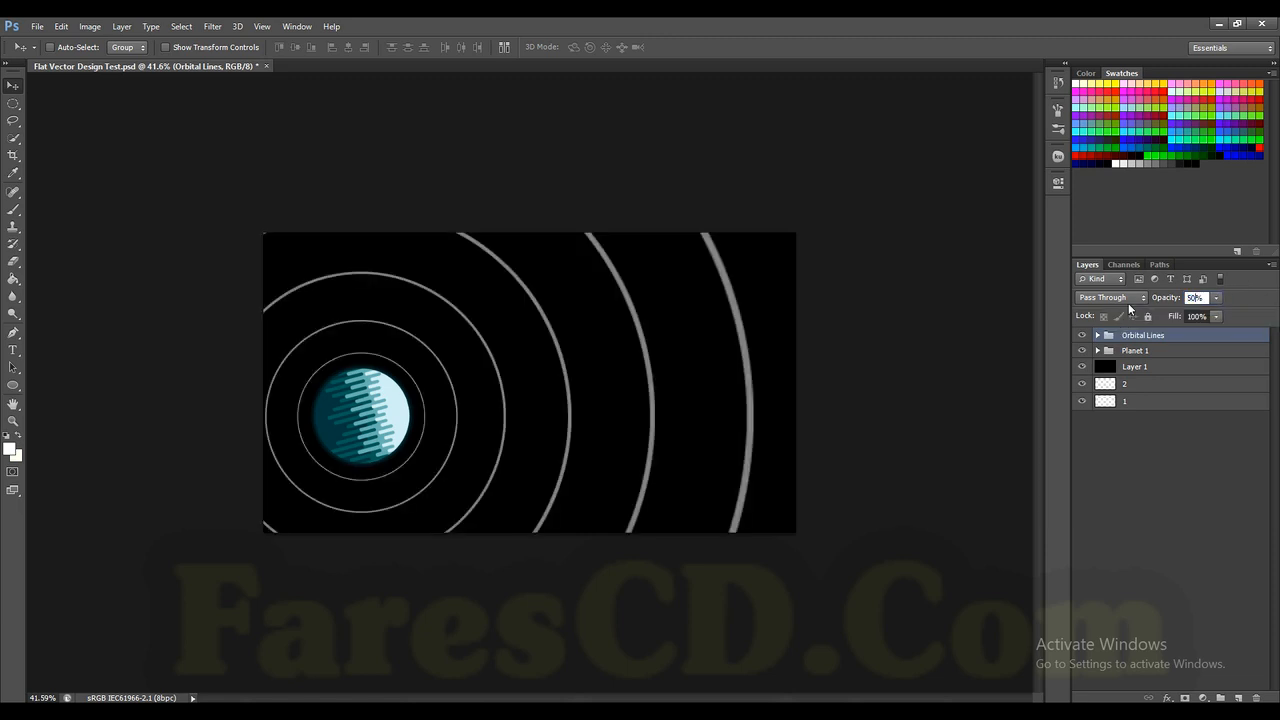
text(70)
key(Return)
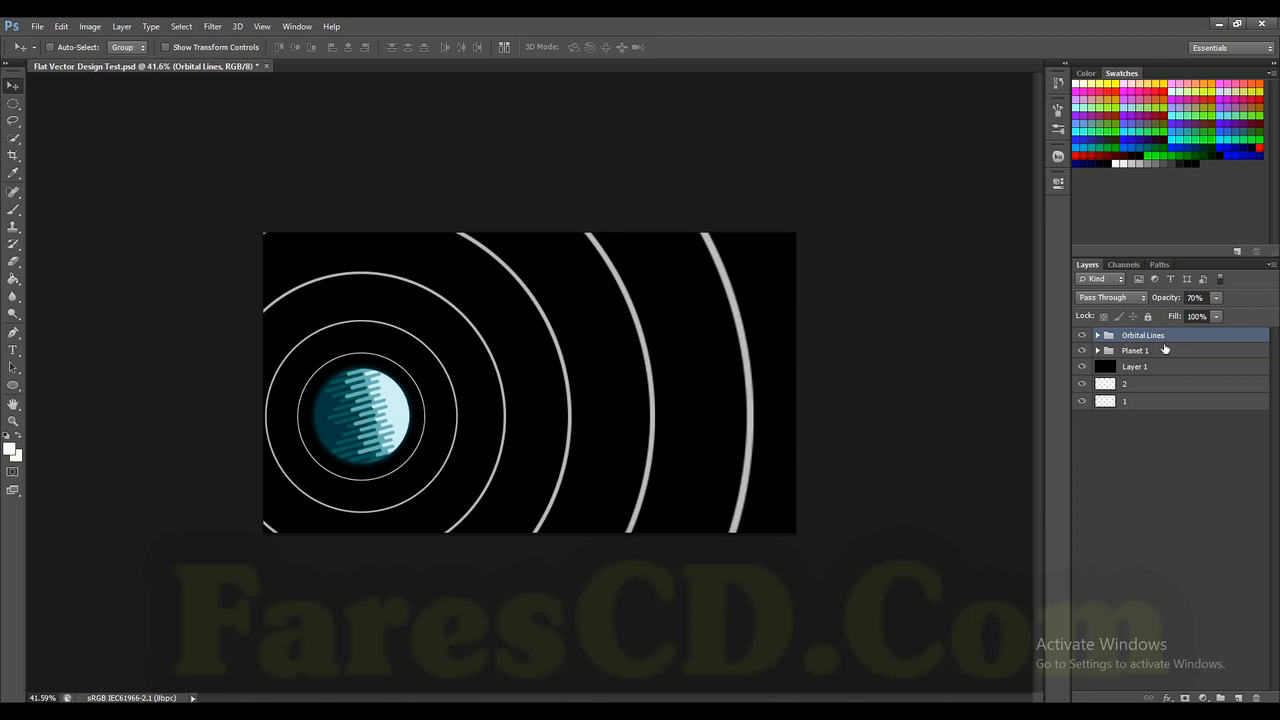
- Add a new layer above the Orbital Lines group and choose a hard round brush with 100% hardness
click(1239, 698)
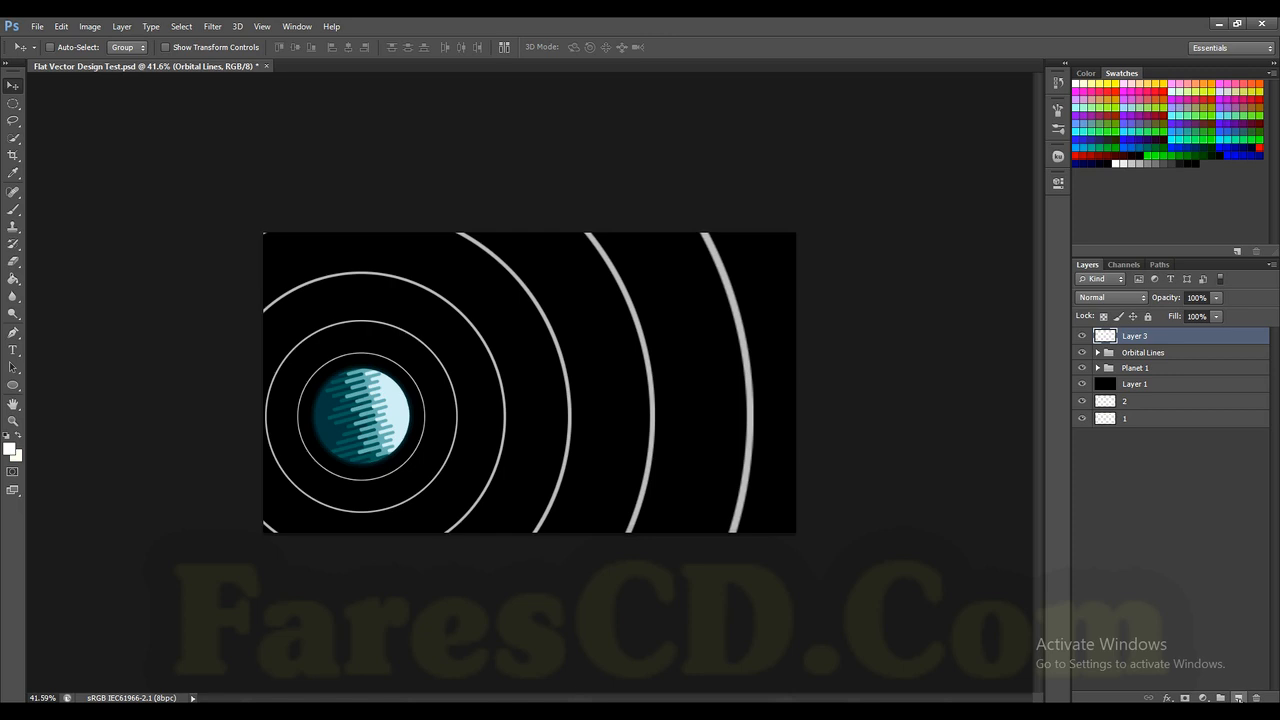
click(20, 210)
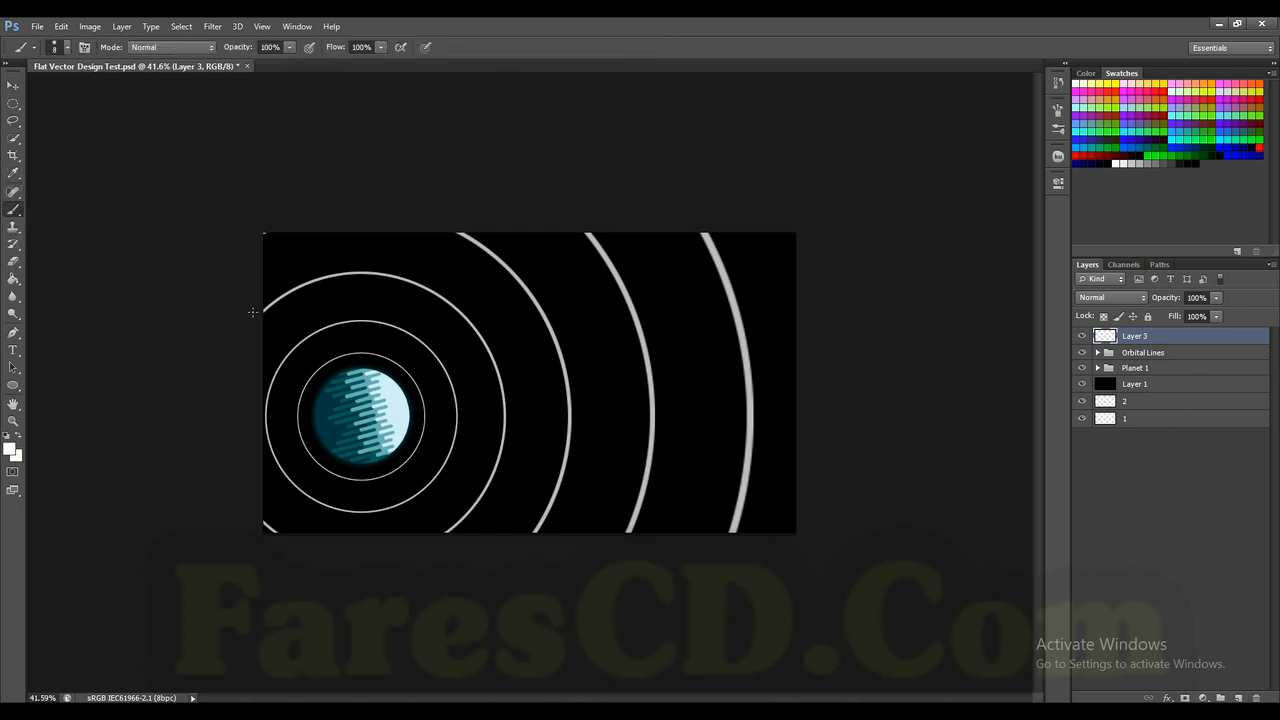
click(67, 46)
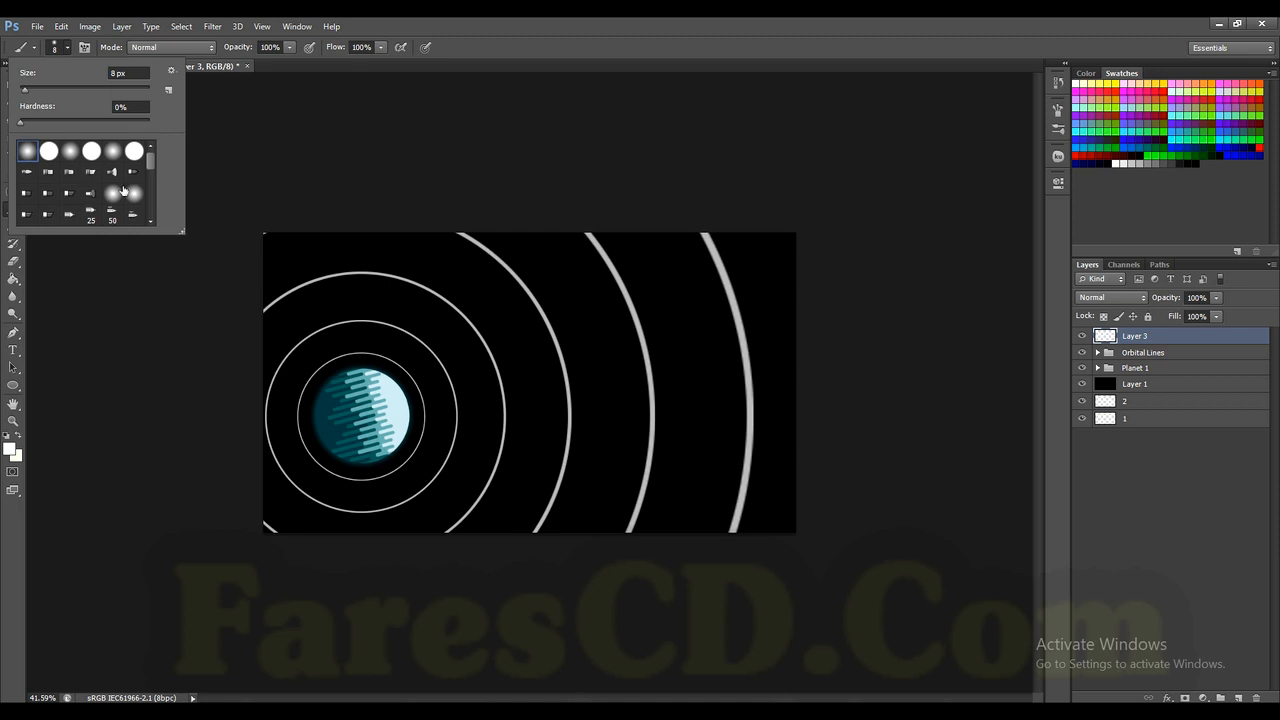
click(50, 151)
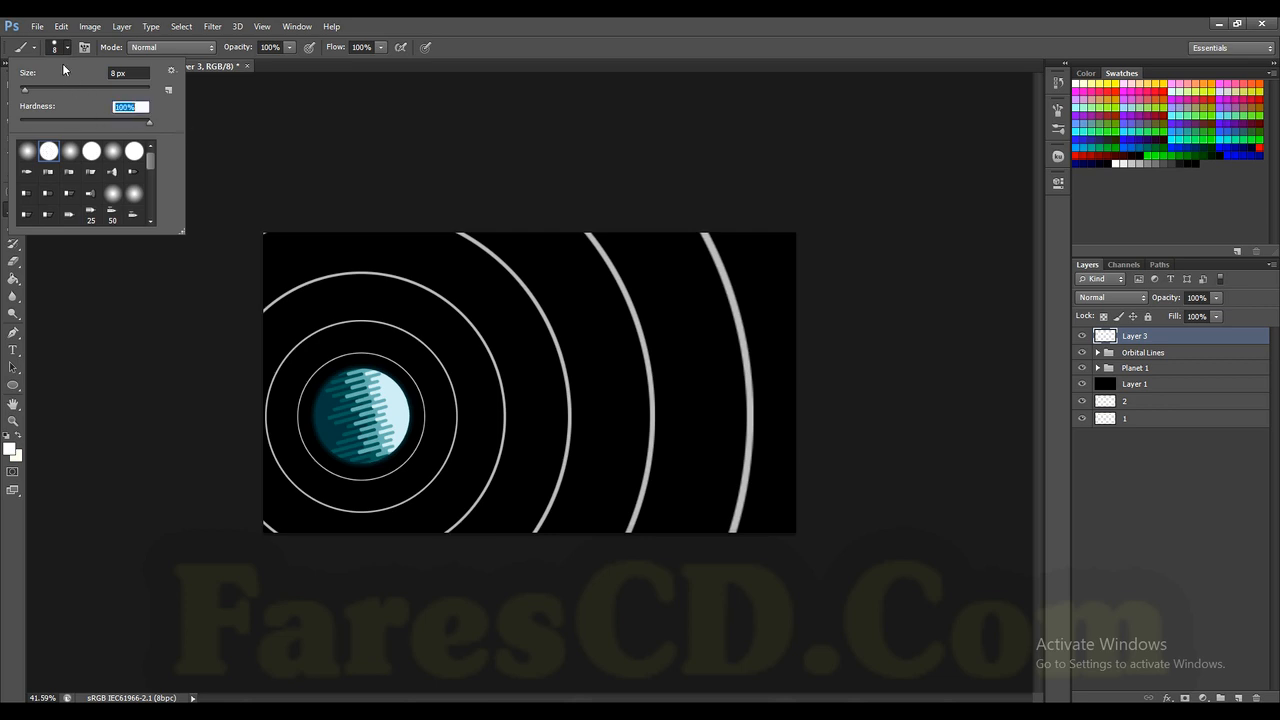
- Turn on Shape Dynamics with 100% size jitter and Scattering with 878% scatter for the brush
click(86, 48)
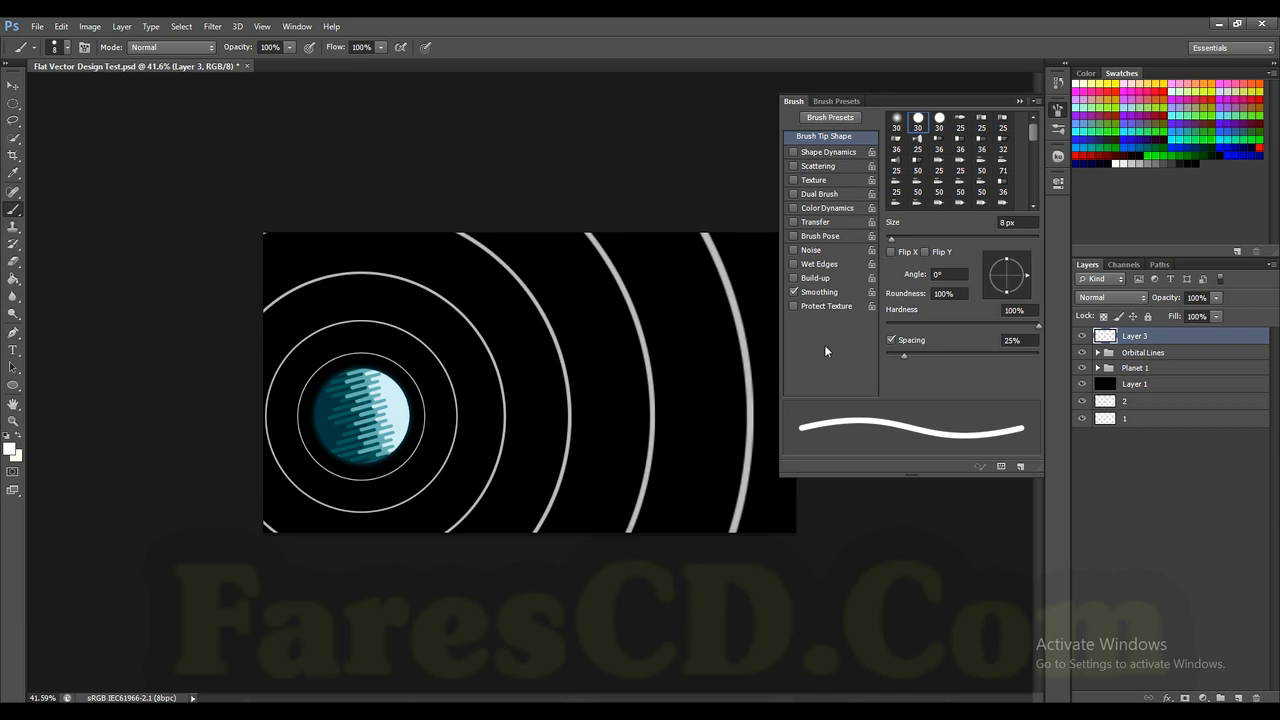
click(837, 152)
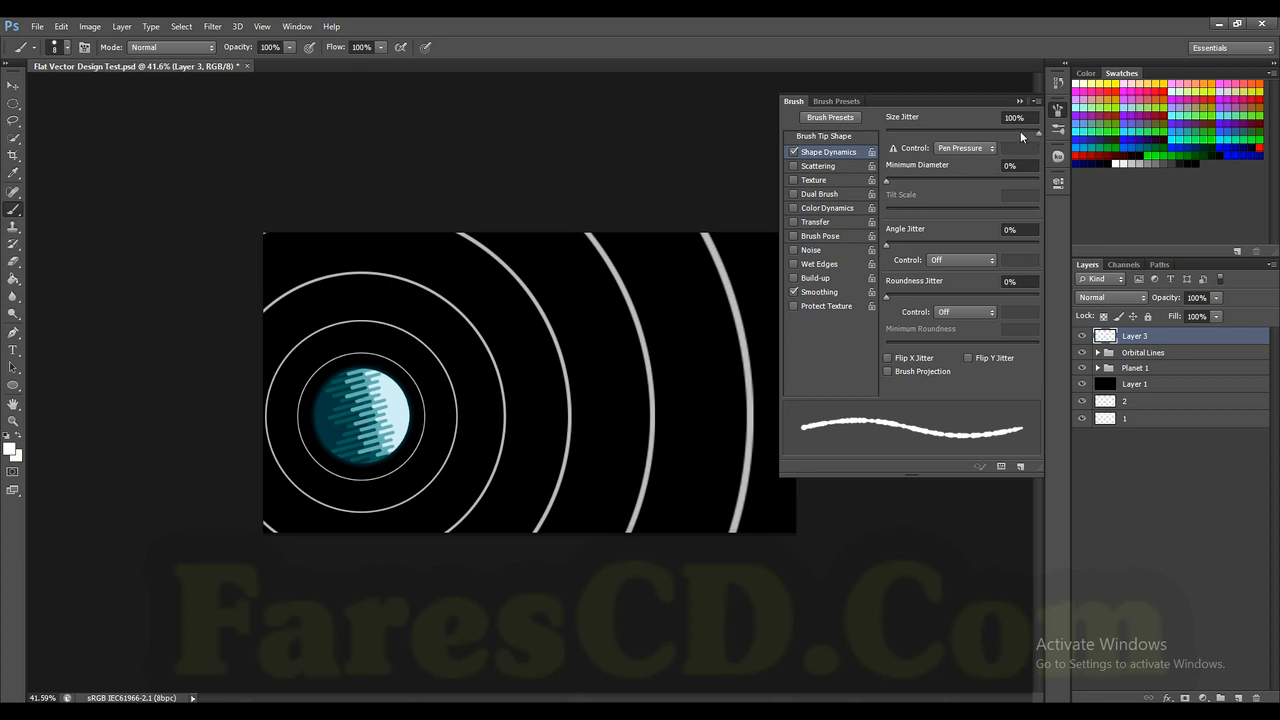
drag(1020, 133, 1010, 133)
click(818, 166)
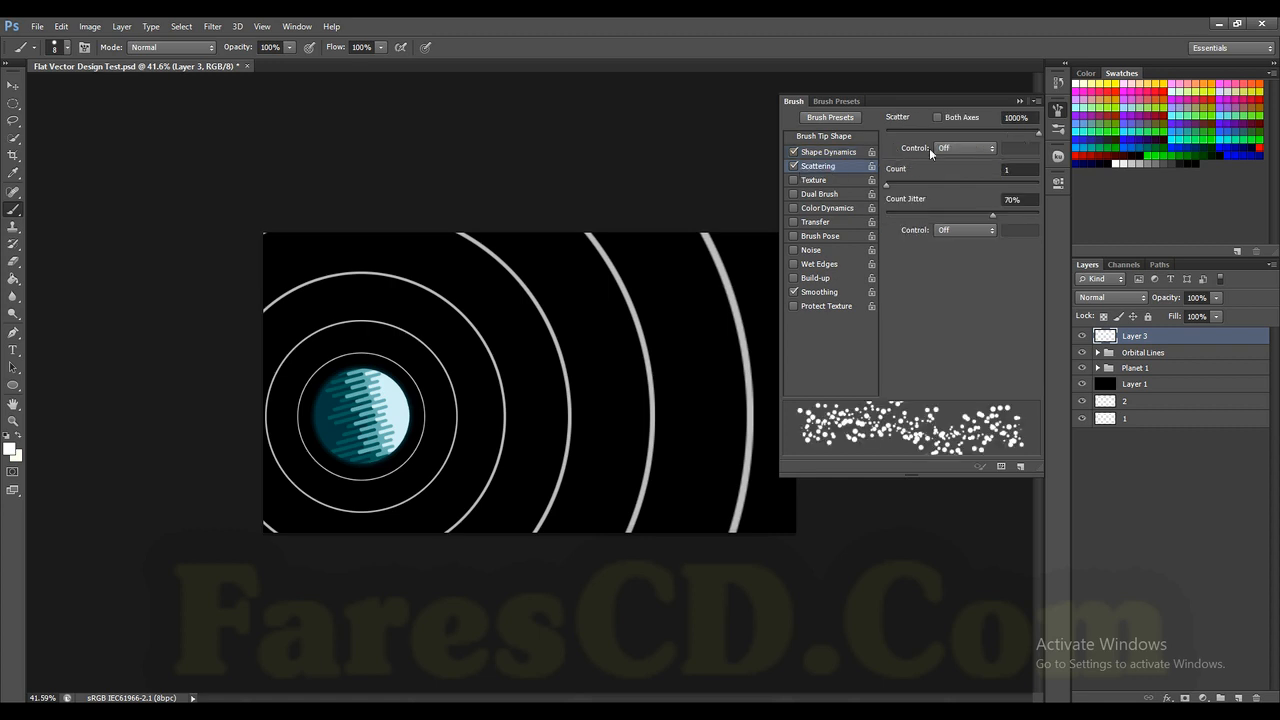
drag(1026, 129, 1020, 132)
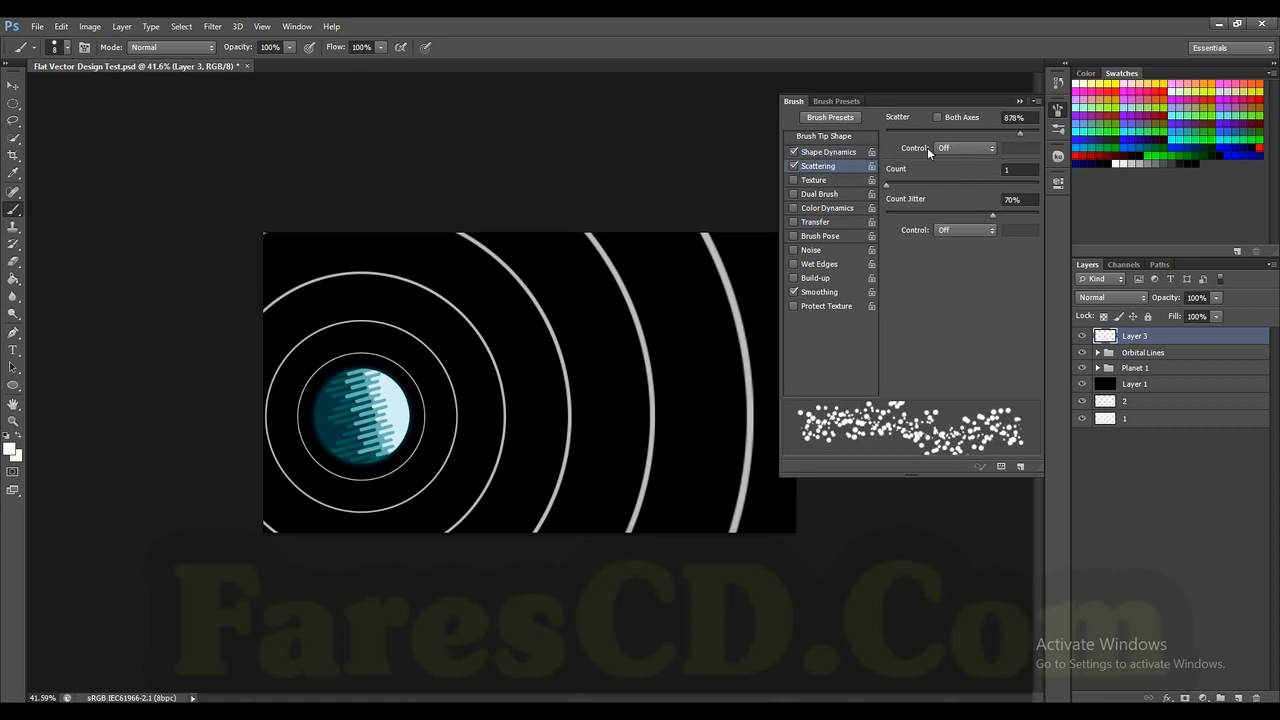
click(842, 152)
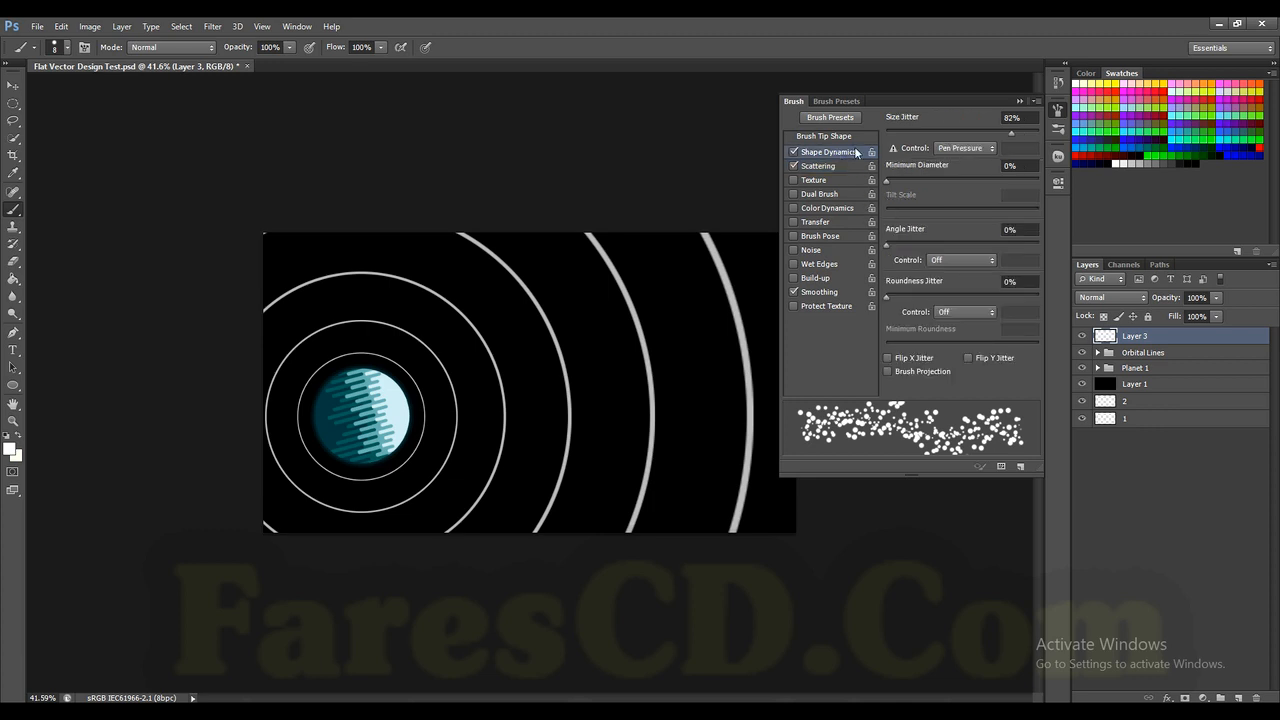
mouse_move(1012, 131)
mouse_down()
mouse_move(1057, 135)
mouse_move(886, 135)
mouse_up()
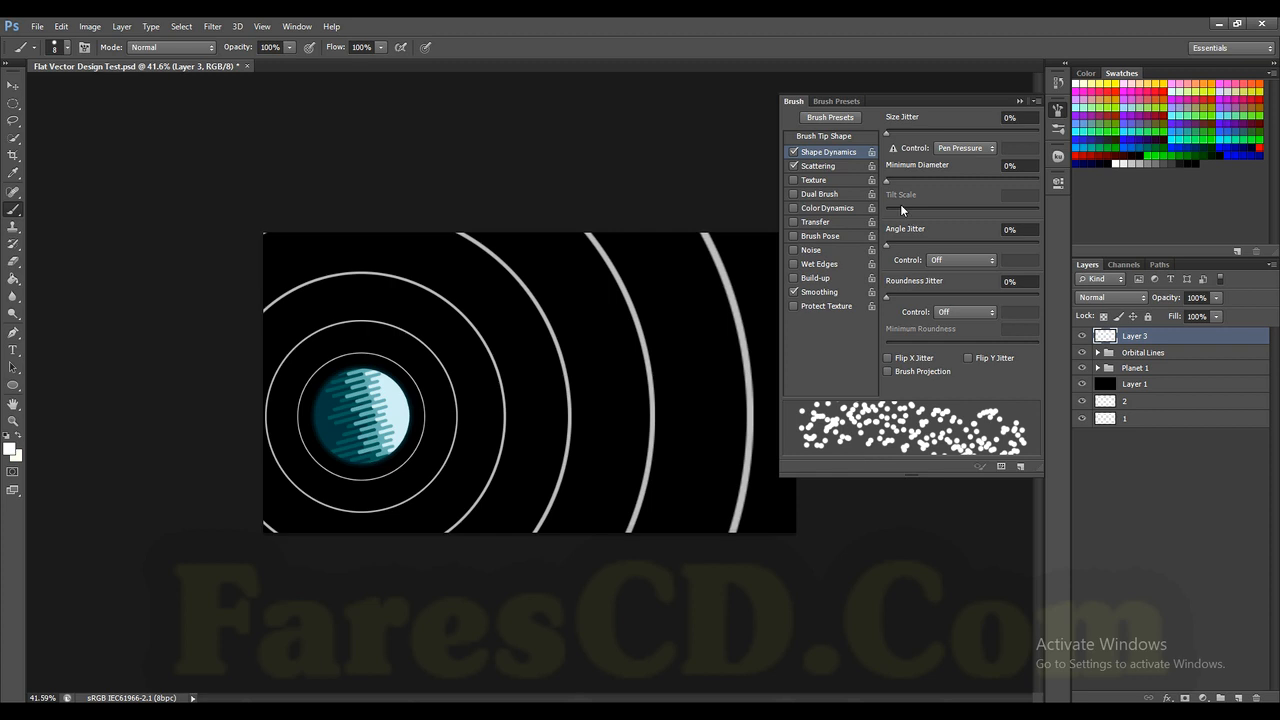
drag(885, 132, 1048, 134)
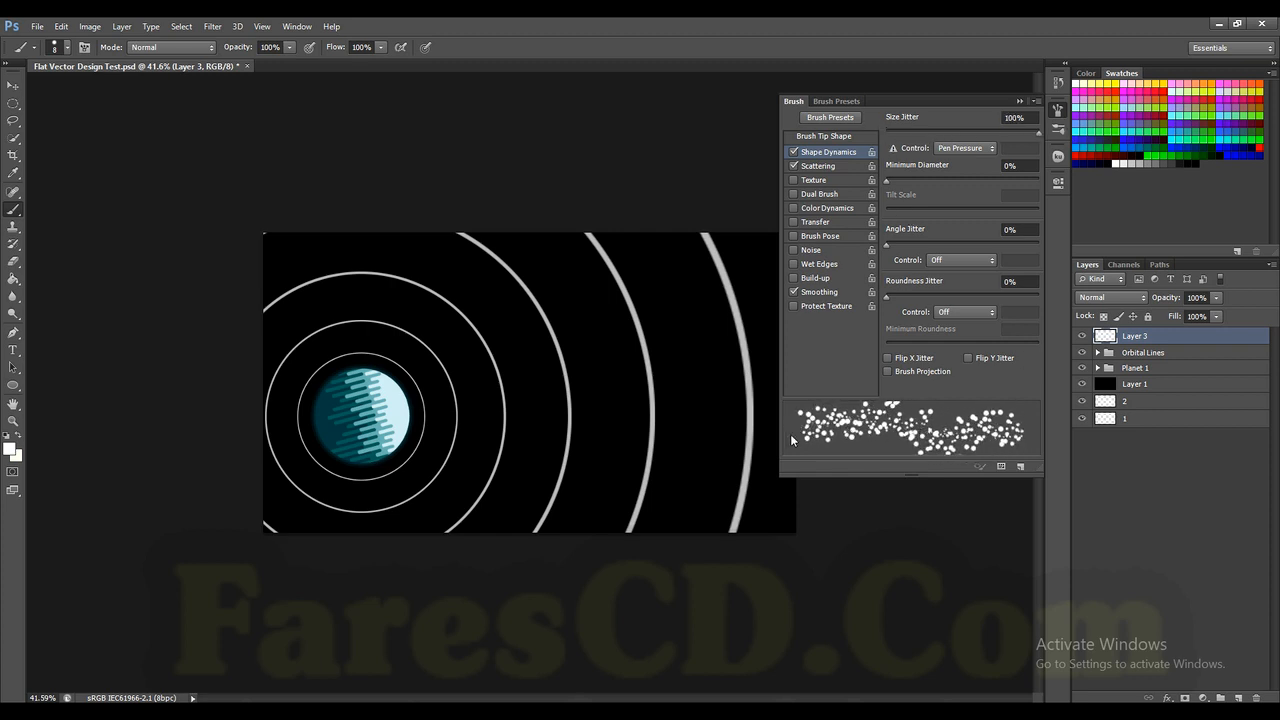
click(1019, 101)
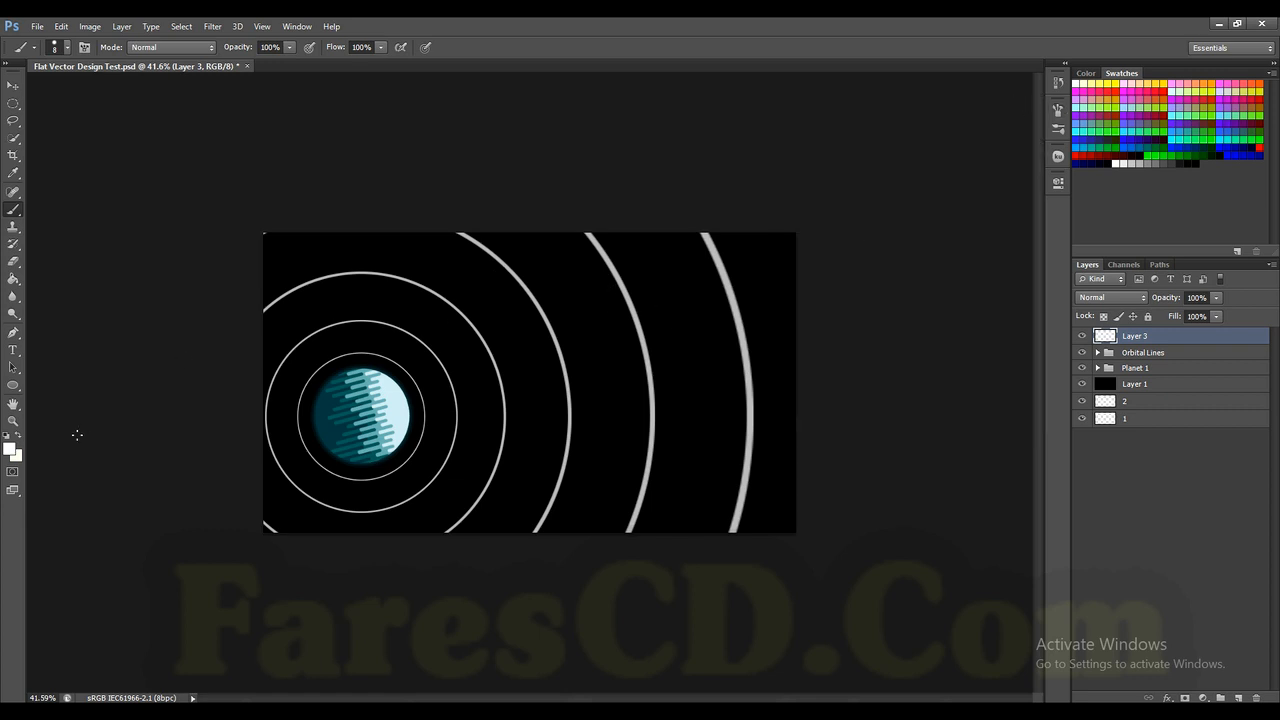
- Confirm white as the foreground colour and dab the first small scattered stars on Layer 3 around the upper rings
click(9, 451)
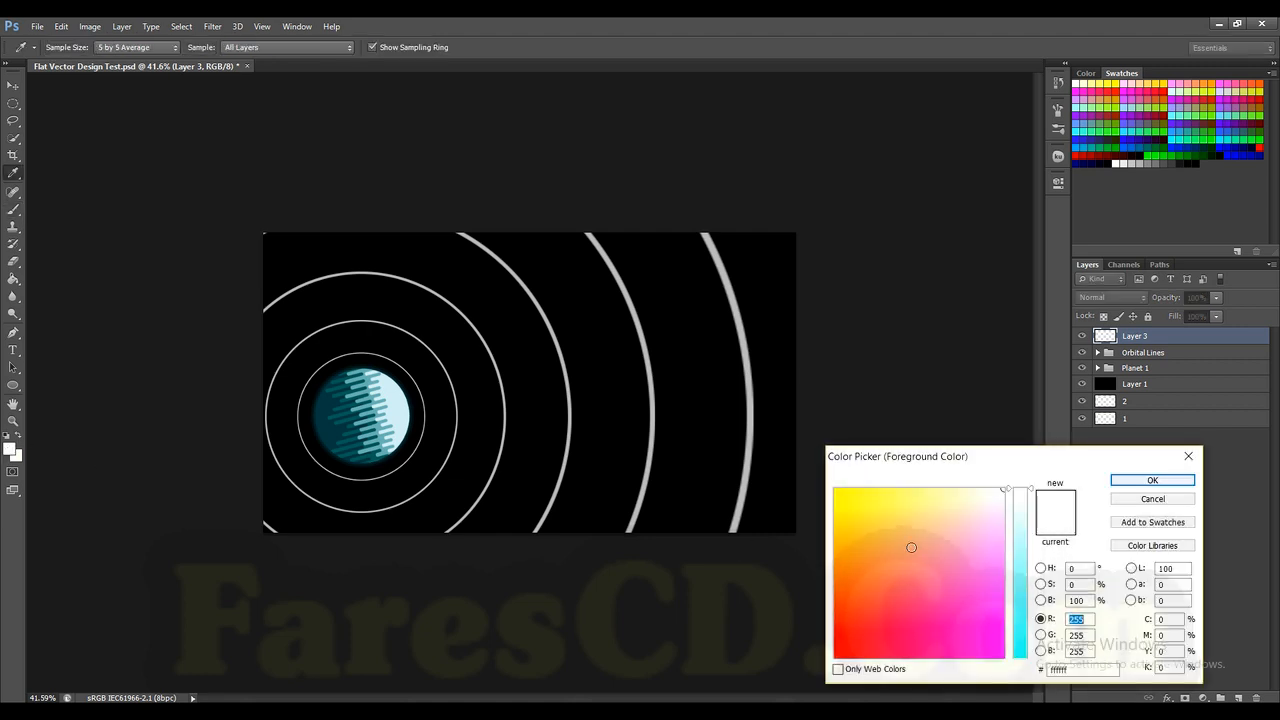
click(1132, 482)
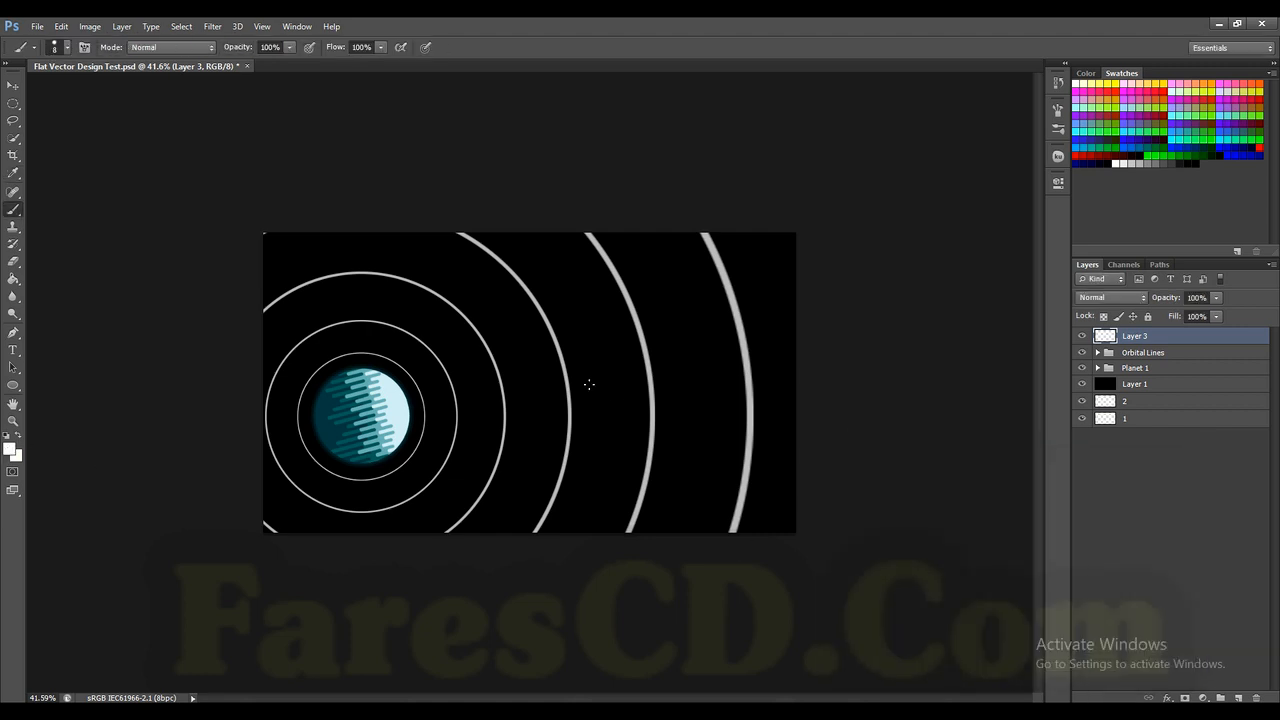
scroll(314, 309, up, 1)
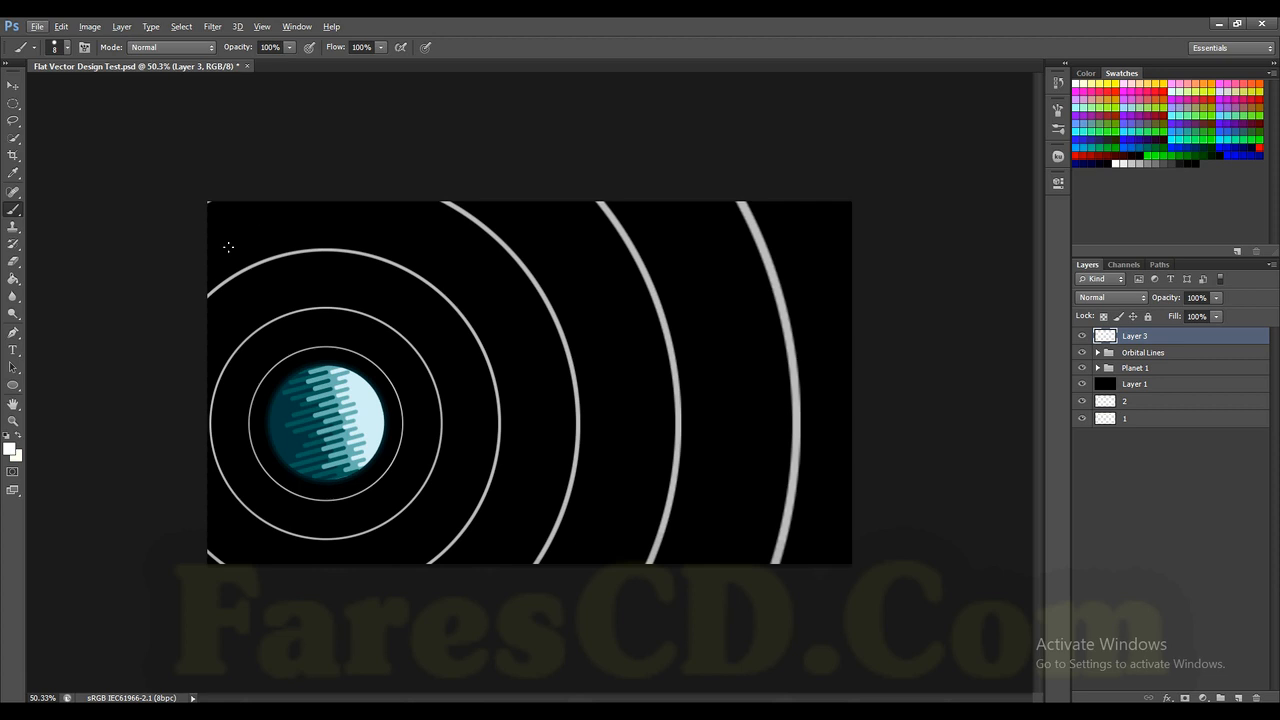
click(328, 240)
scroll(379, 300, up, 2)
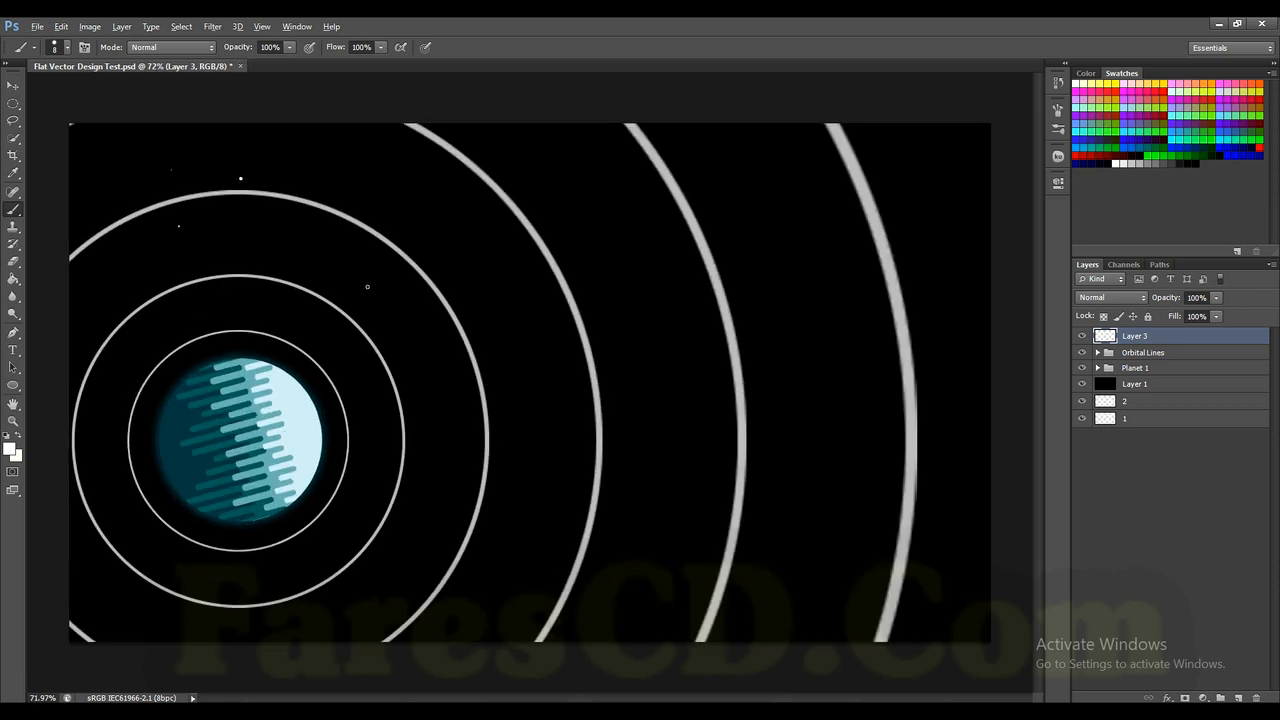
click(398, 291)
scroll(586, 219, down, 1)
click(595, 226)
- Enlarge the brush to 50 px and dab stars between the two outermost rings near the canvas's top, undoing the last dab
key(bracketleft)
key(bracketright)
key(bracketright)
key(bracketright)
key(bracketright)
key(bracketright)
key(bracketright)
key(bracketright)
key(bracketright)
key(bracketleft)
key(bracketleft)
key(bracketleft)
click(66, 48)
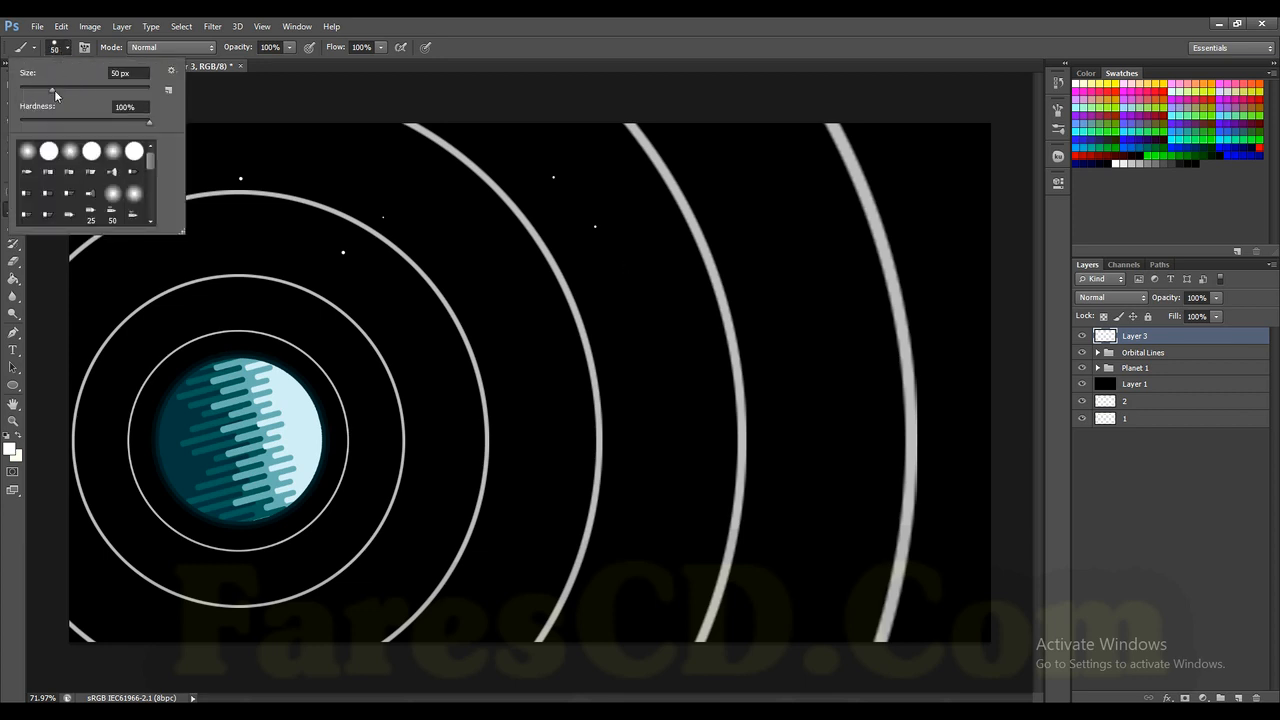
click(722, 199)
scroll(735, 260, down, 2)
click(763, 258)
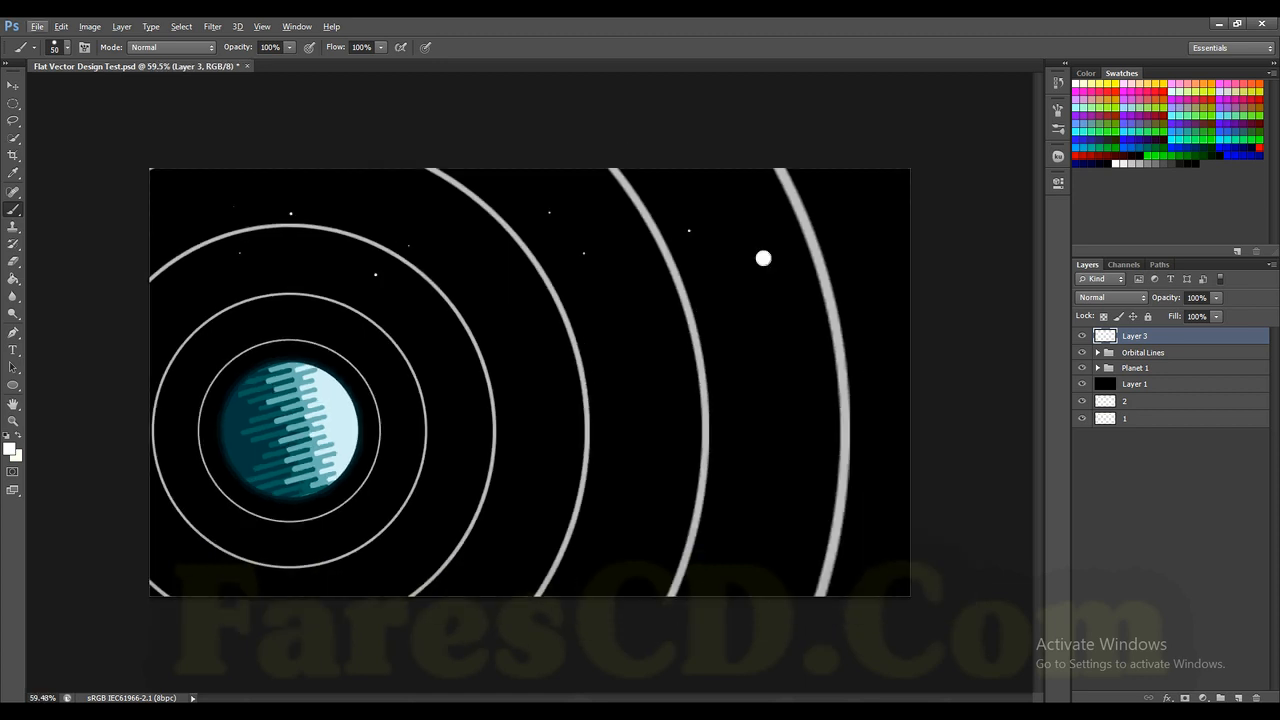
key(ctrl+z)
- Reduce the brush to 10 px and dab more small white stars across the black areas of the canvas
key(bracketleft)
key(bracketleft)
key(bracketleft)
key(bracketleft)
click(763, 252)
click(718, 505)
click(523, 458)
click(889, 325)
- Set the opacity of the star layer, Layer 3, to 80%
click(1217, 298)
click(1198, 297)
text(80)
key(Return)
- Turn on Transfer for the star brush with 90% opacity jitter
click(85, 47)
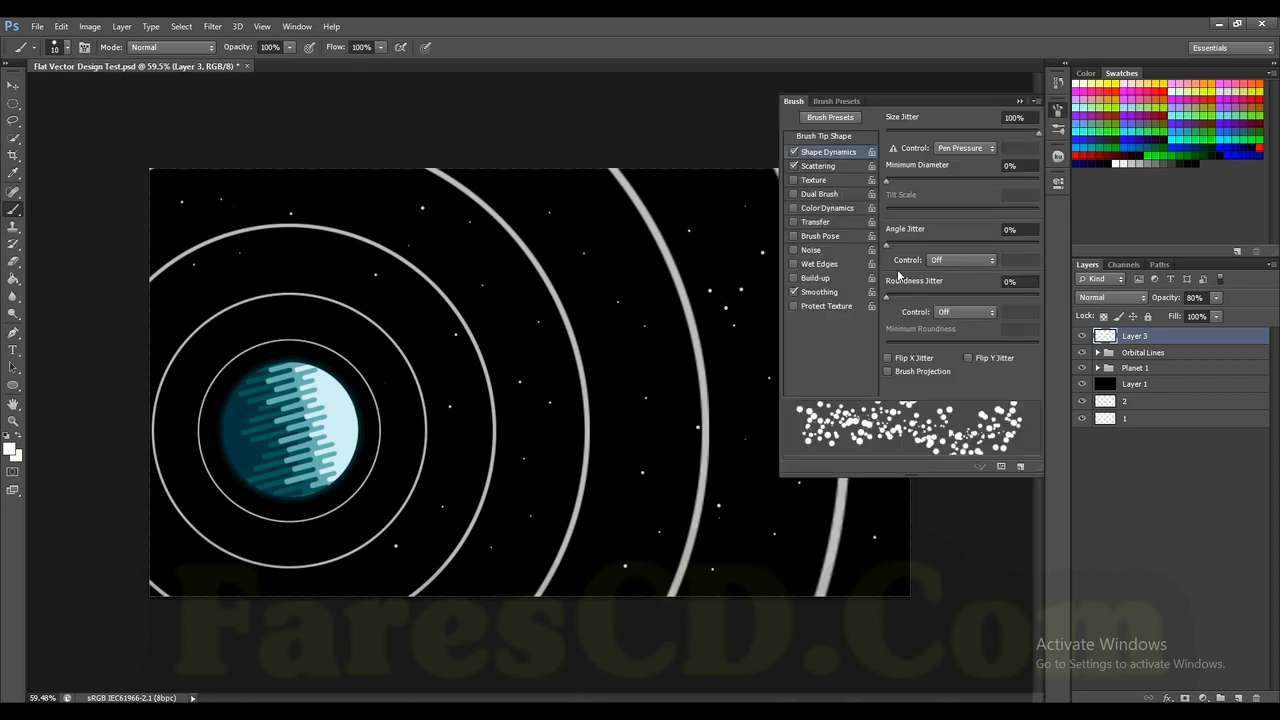
click(815, 221)
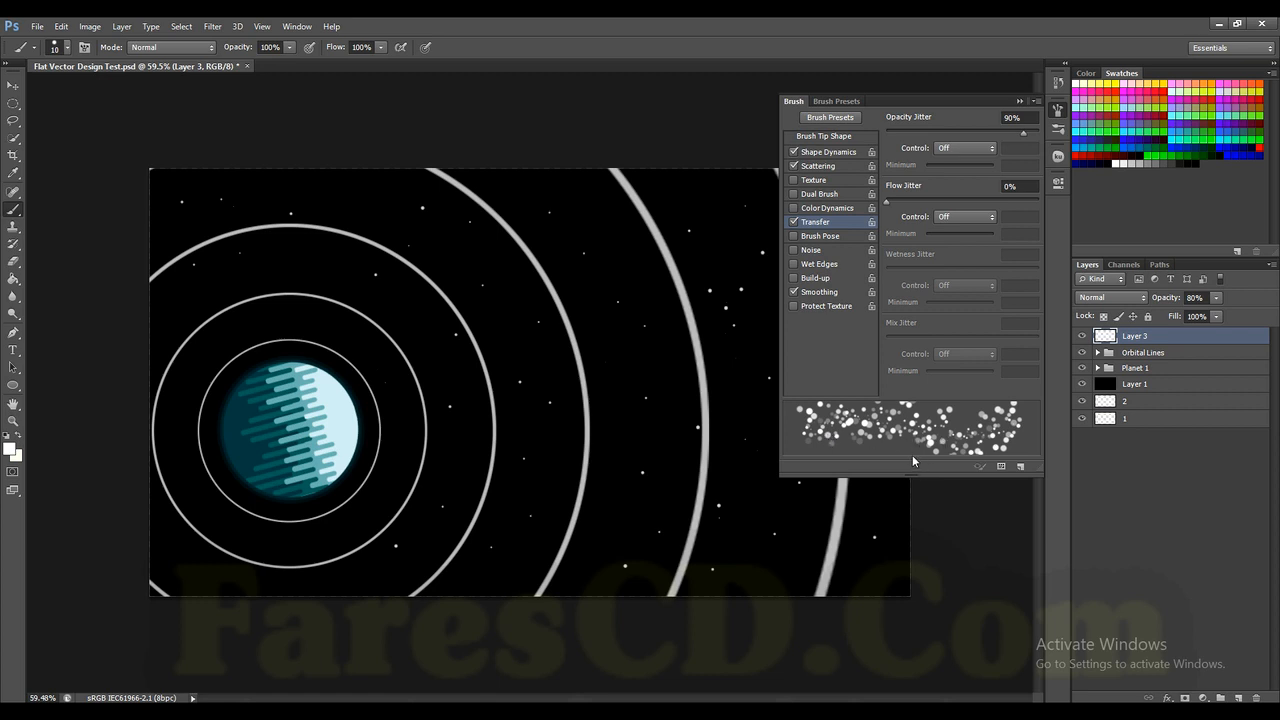
click(1019, 101)
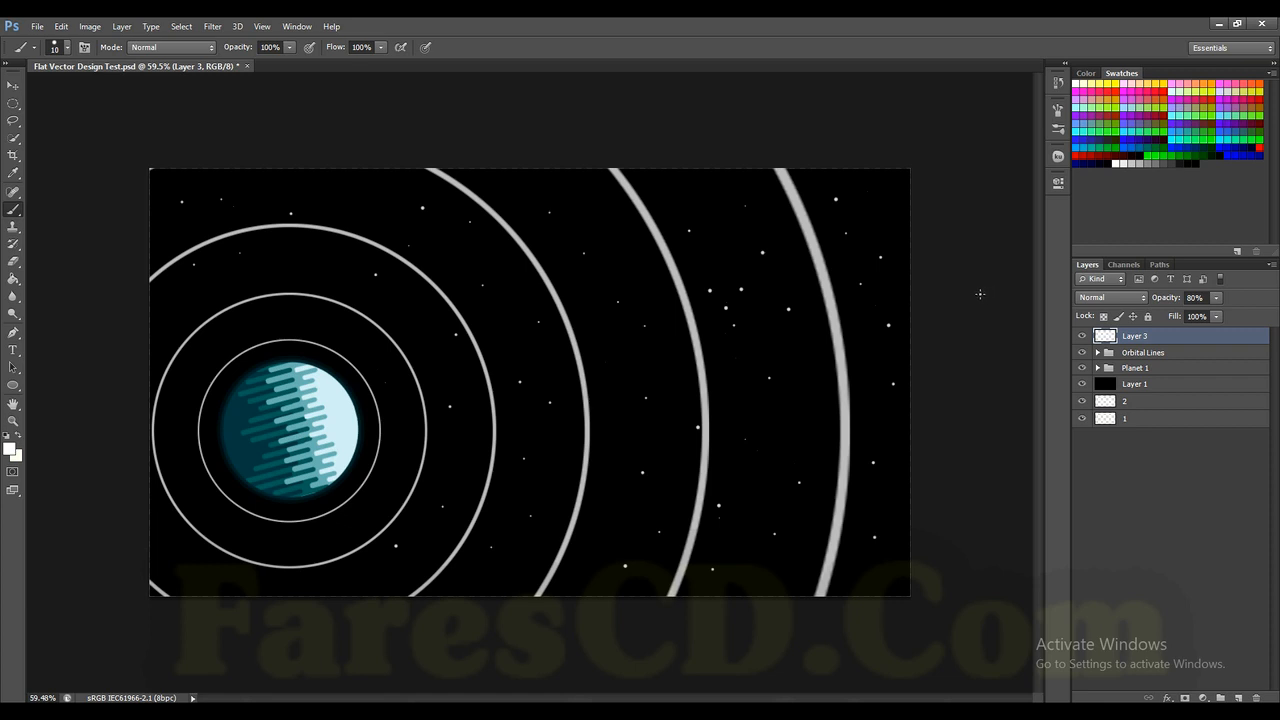
- Lower the star brush's Transfer opacity jitter to 79%
click(14, 86)
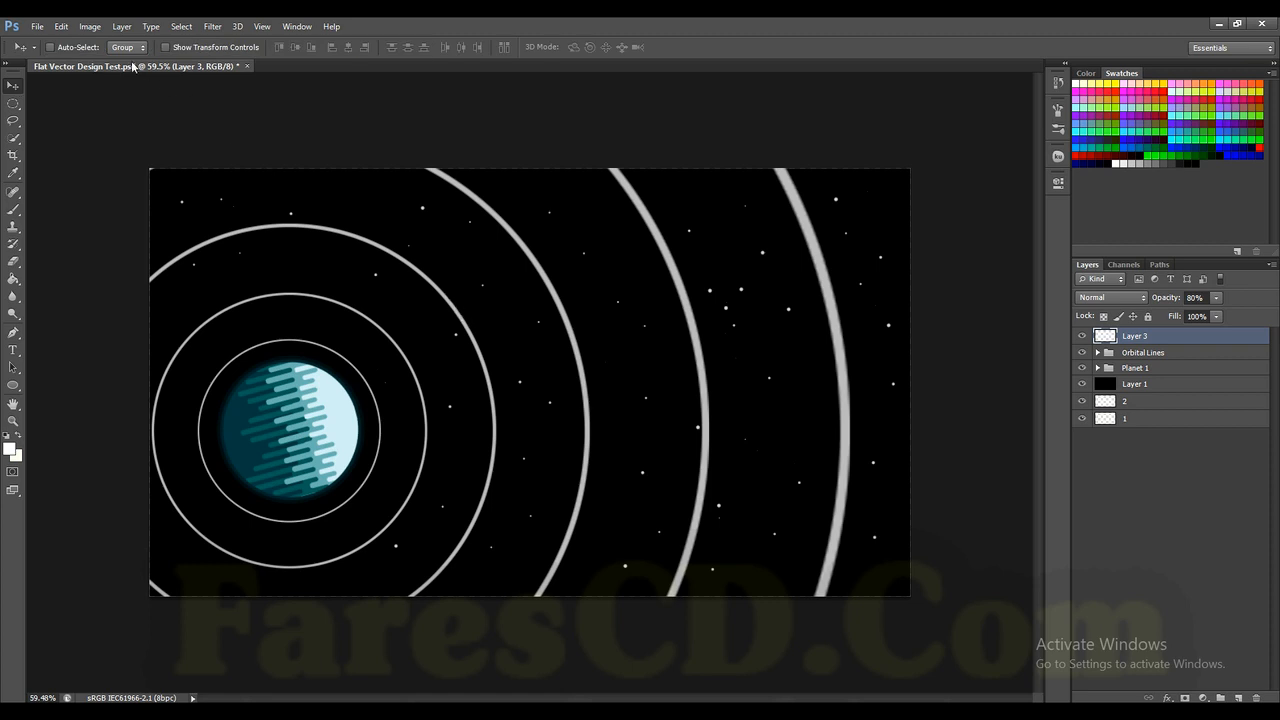
click(14, 210)
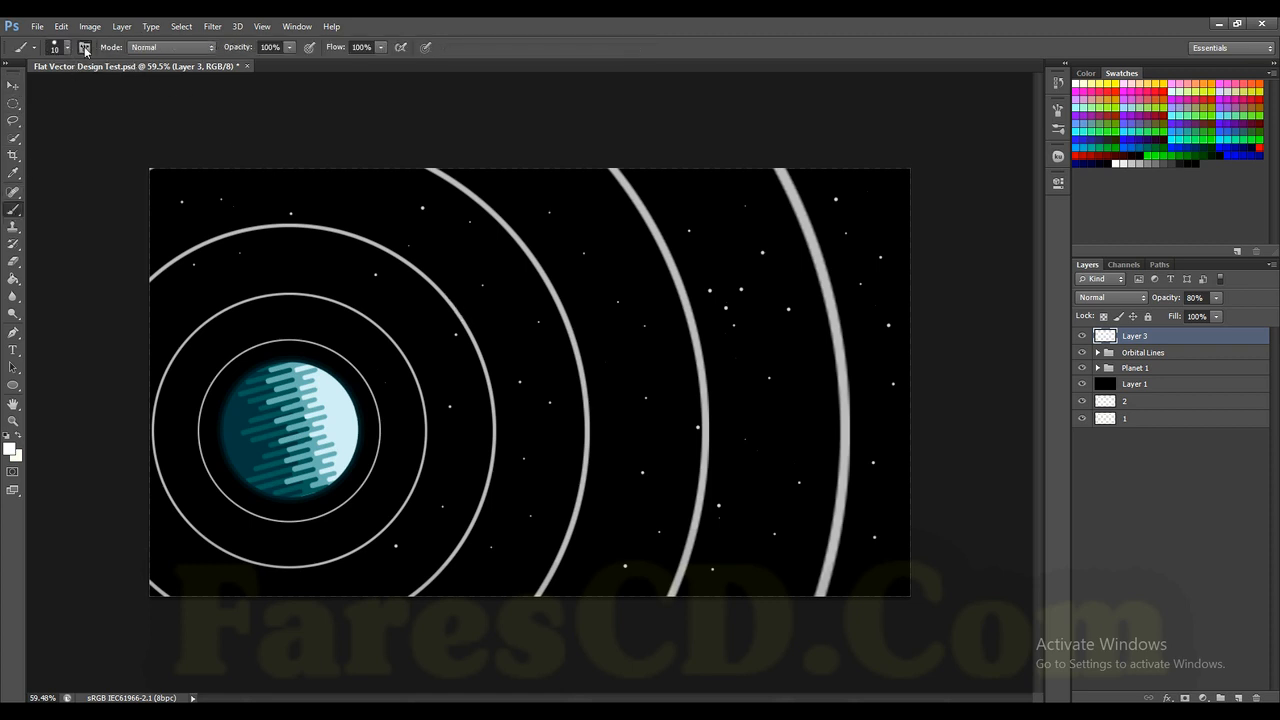
click(84, 47)
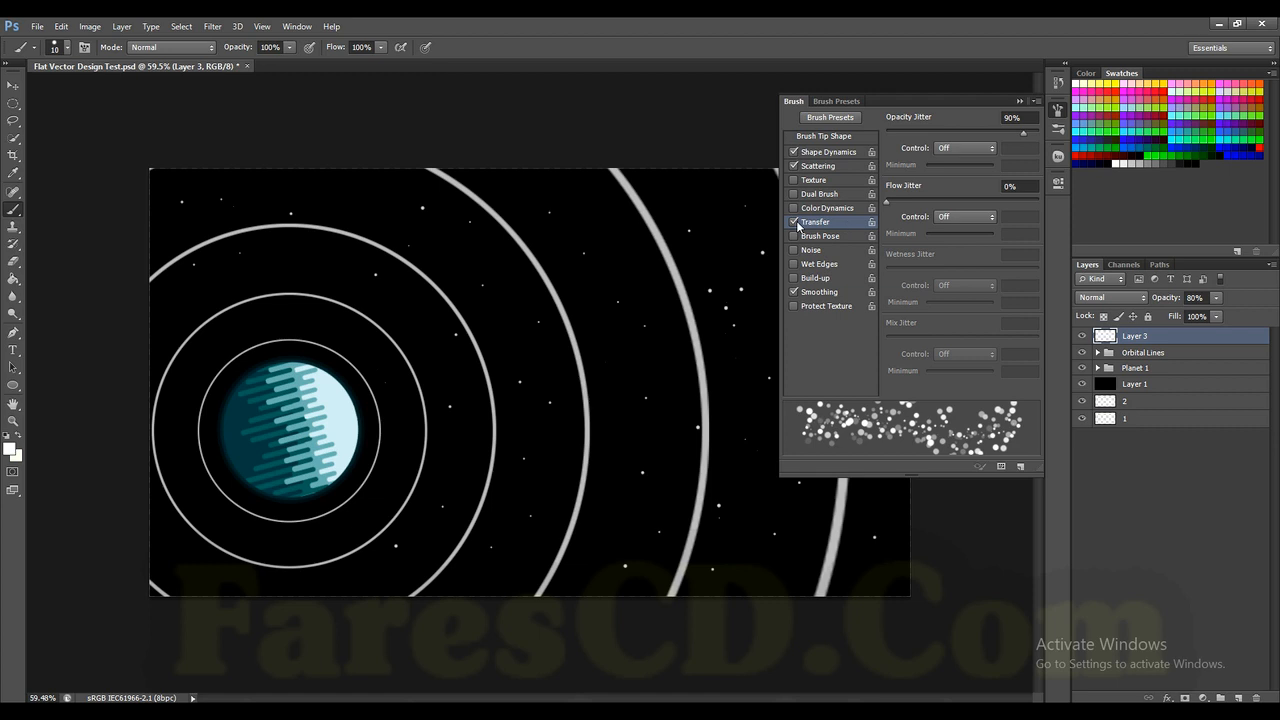
mouse_move(1023, 133)
mouse_down()
mouse_move(994, 137)
mouse_move(1007, 137)
mouse_up()
click(1020, 101)
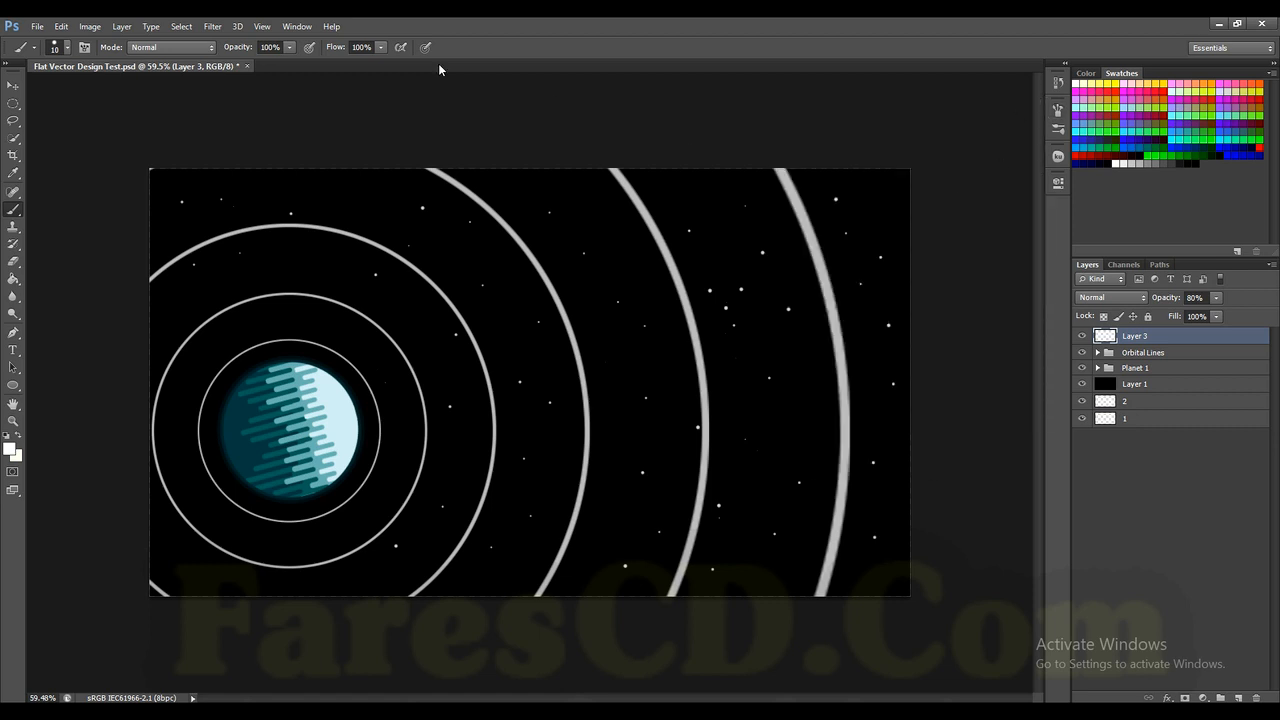
- Compare the scene without and with the orbital rings and stars by toggling the visibility of the Orbital Lines group and Layer 3
click(13, 85)
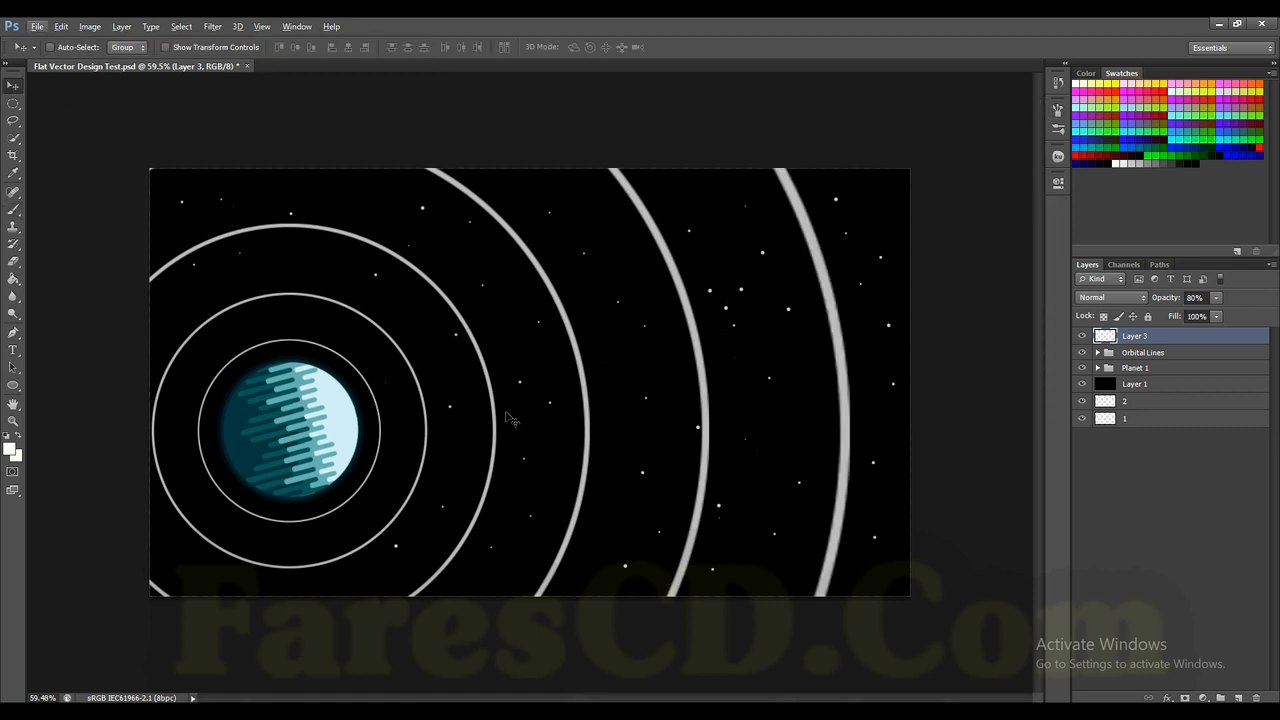
scroll(548, 394, down, 1)
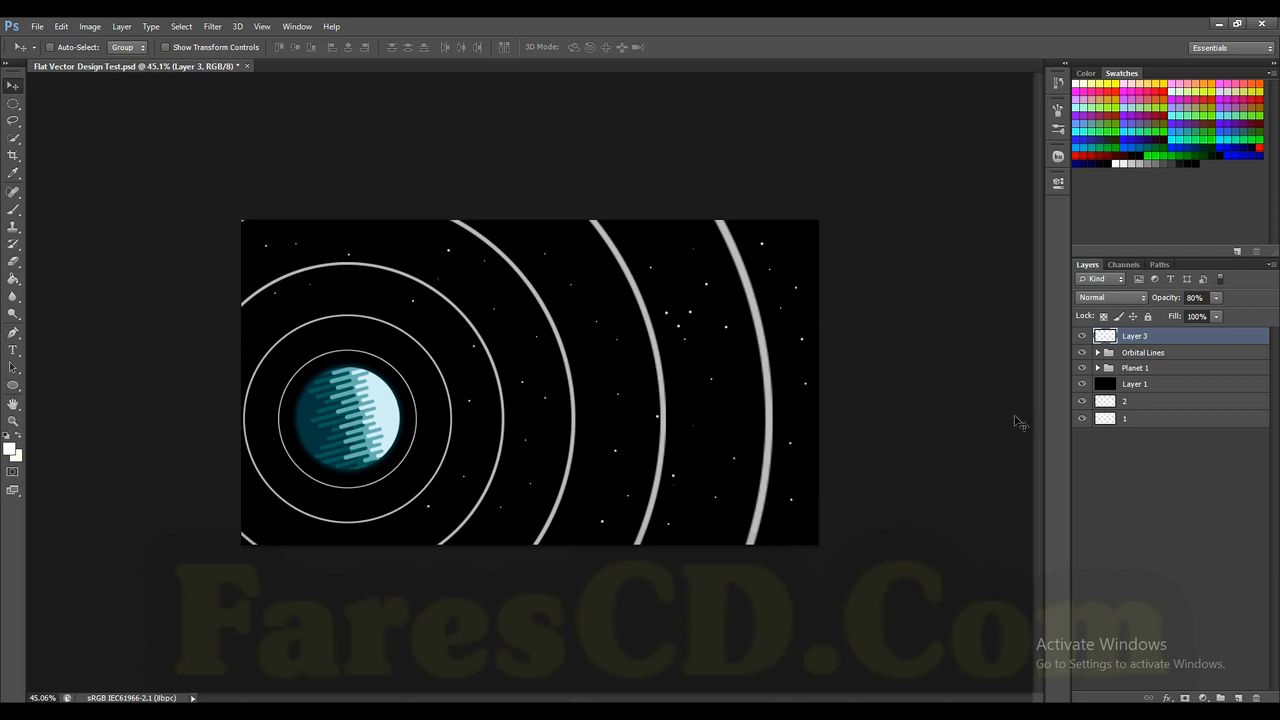
click(1081, 352)
click(1080, 337)
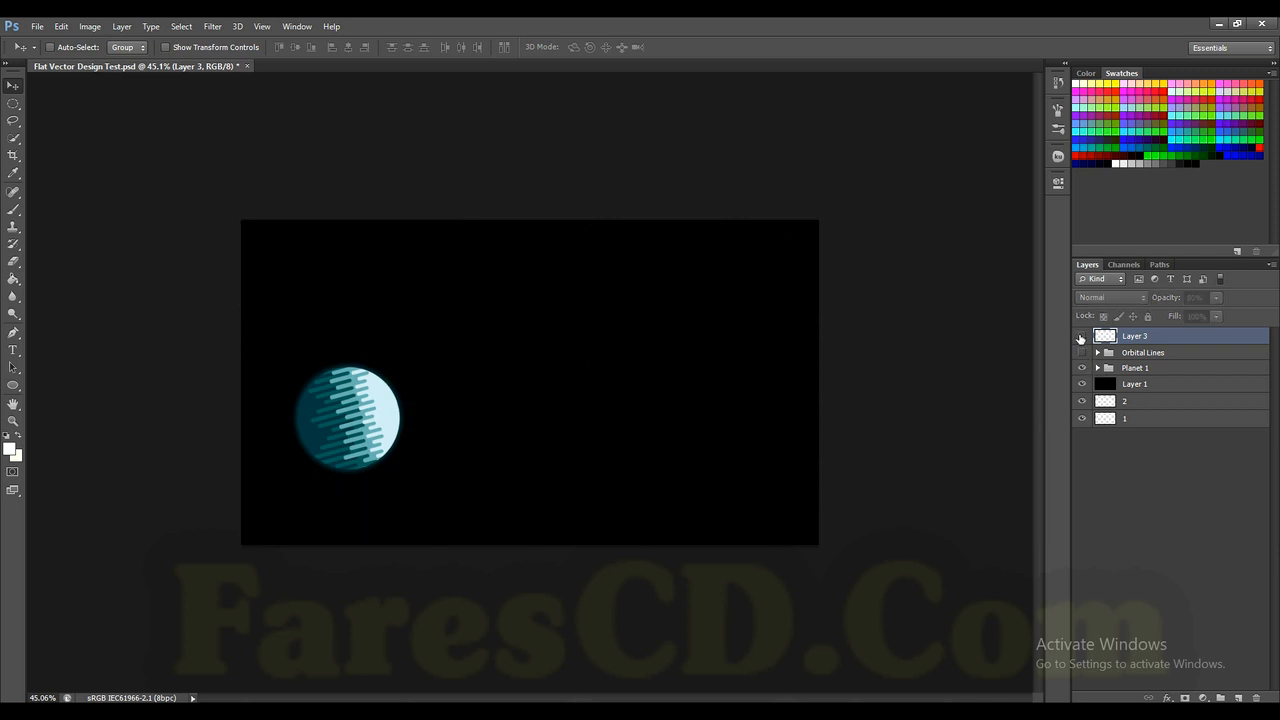
click(1081, 337)
click(1081, 352)
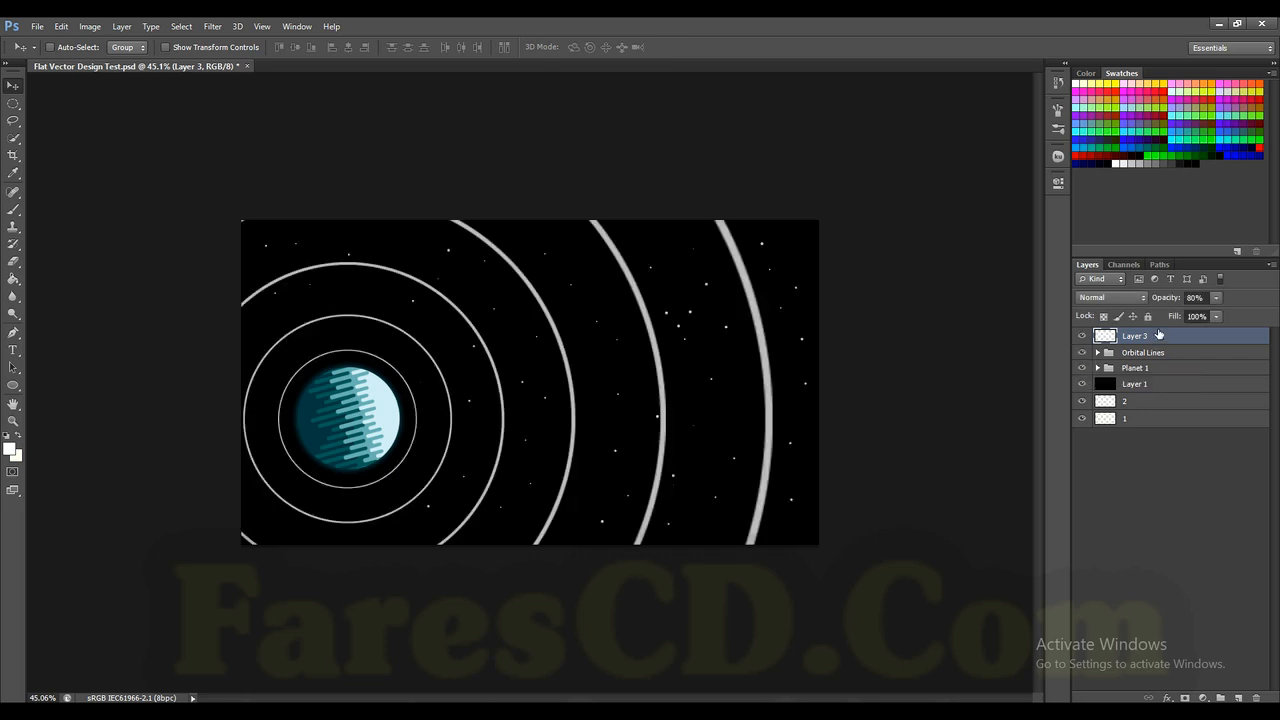
- Turn off Transfer for the star brush
click(13, 210)
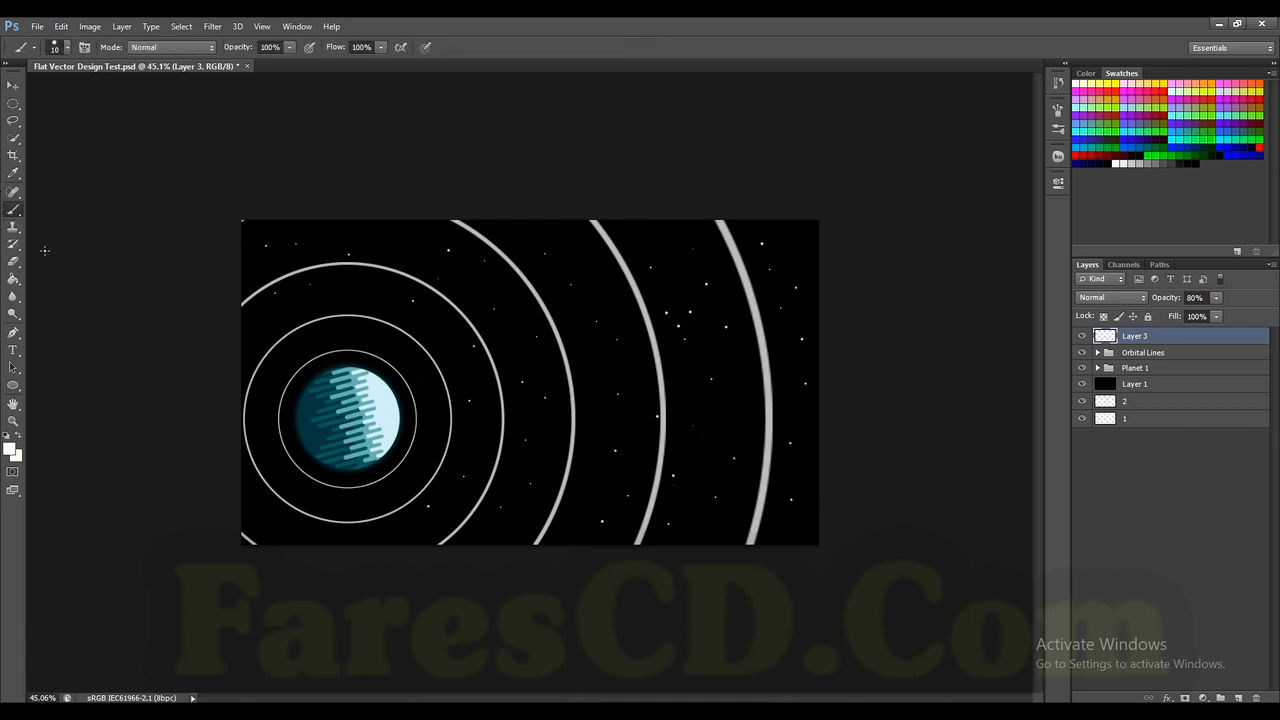
click(85, 47)
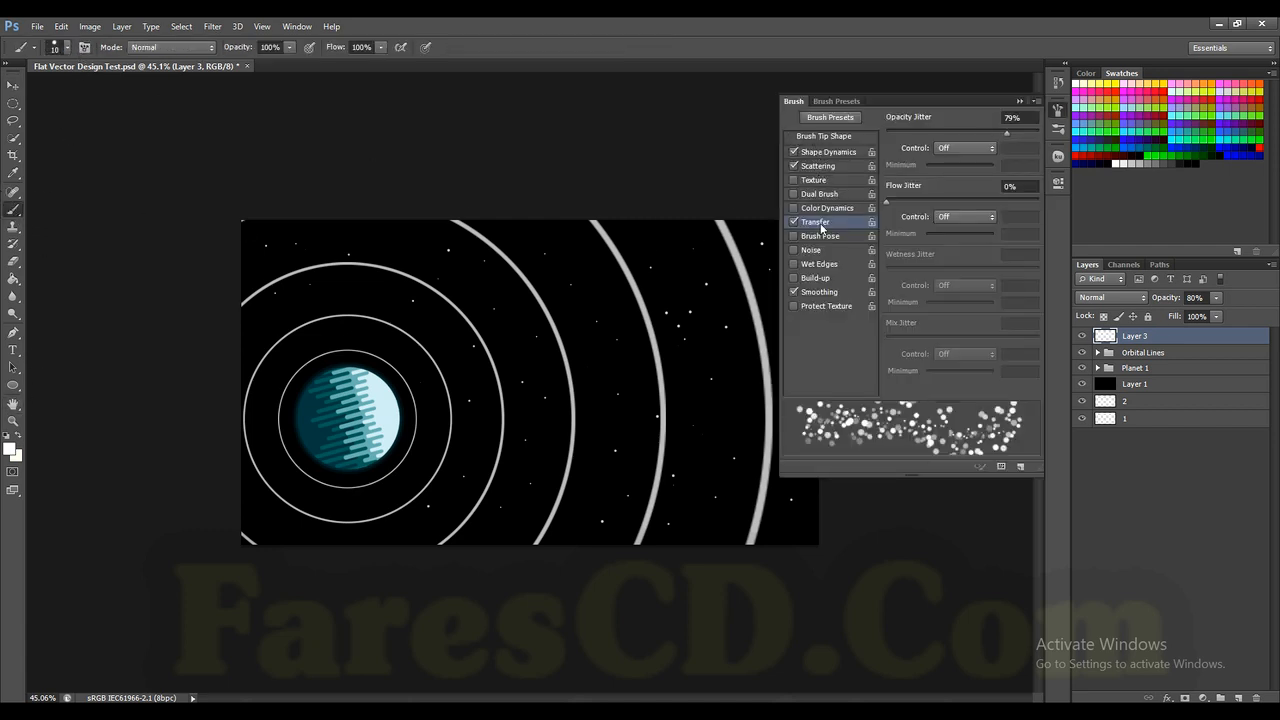
click(793, 222)
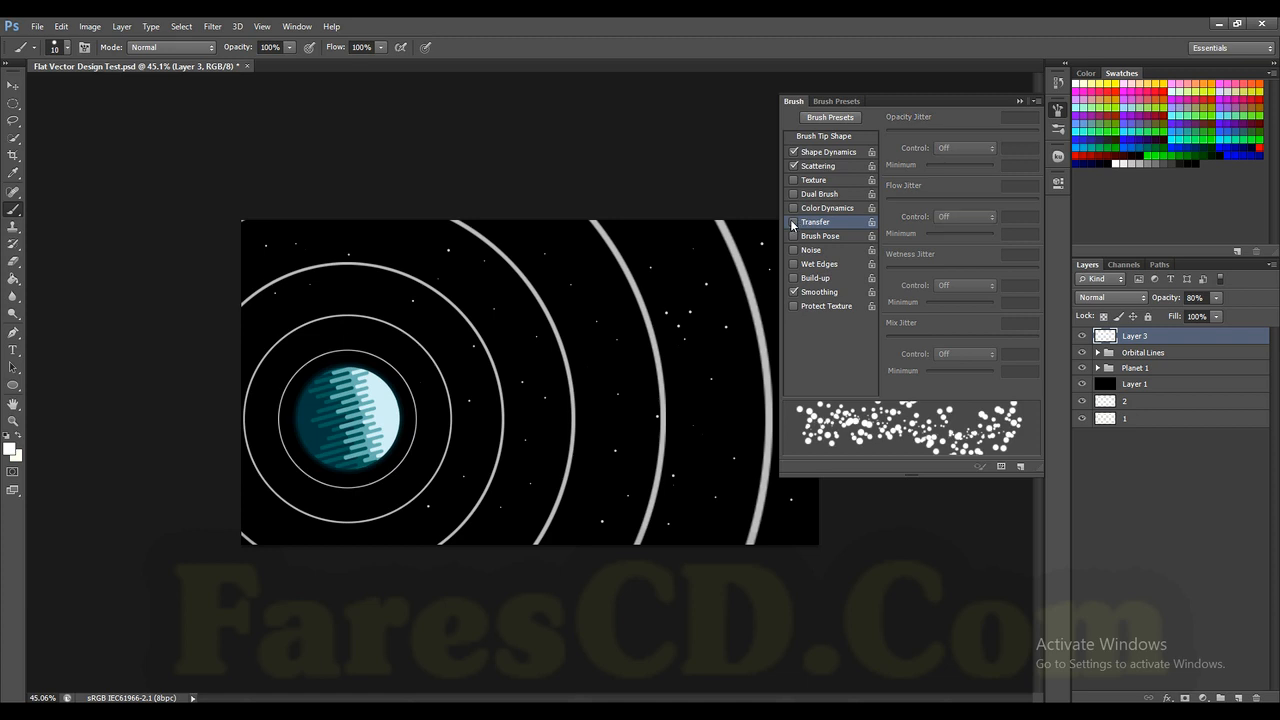
click(1019, 101)
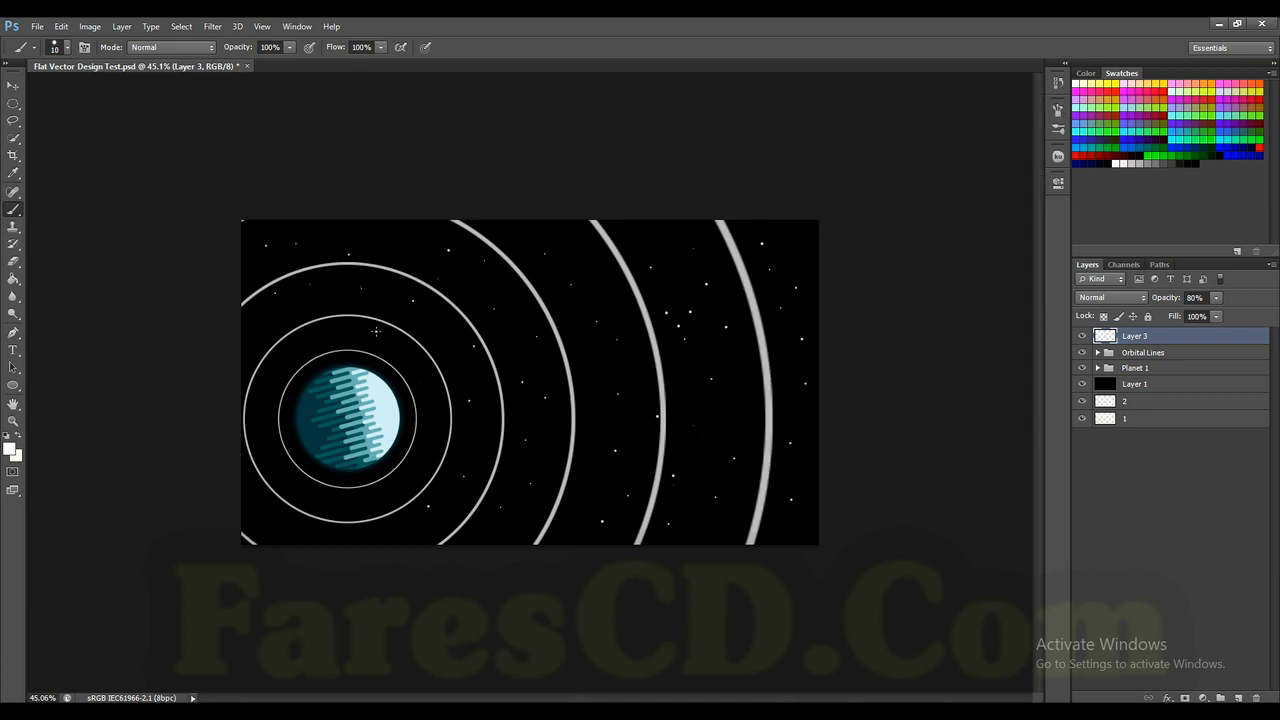
- Undo the last two star dabs and dab small white stars between the second and third rings above the planet
scroll(339, 291, up, 3)
key(ctrl+alt+z)
key(ctrl+alt+z)
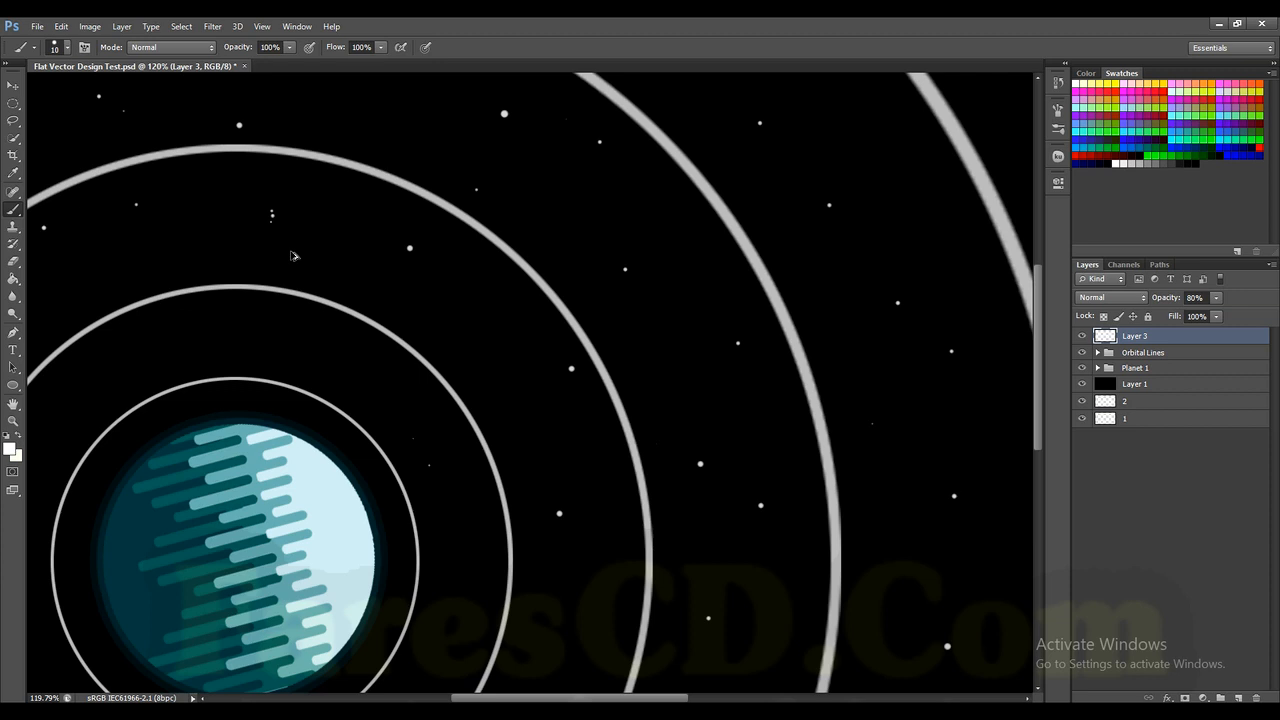
click(296, 219)
scroll(155, 306, down, 3)
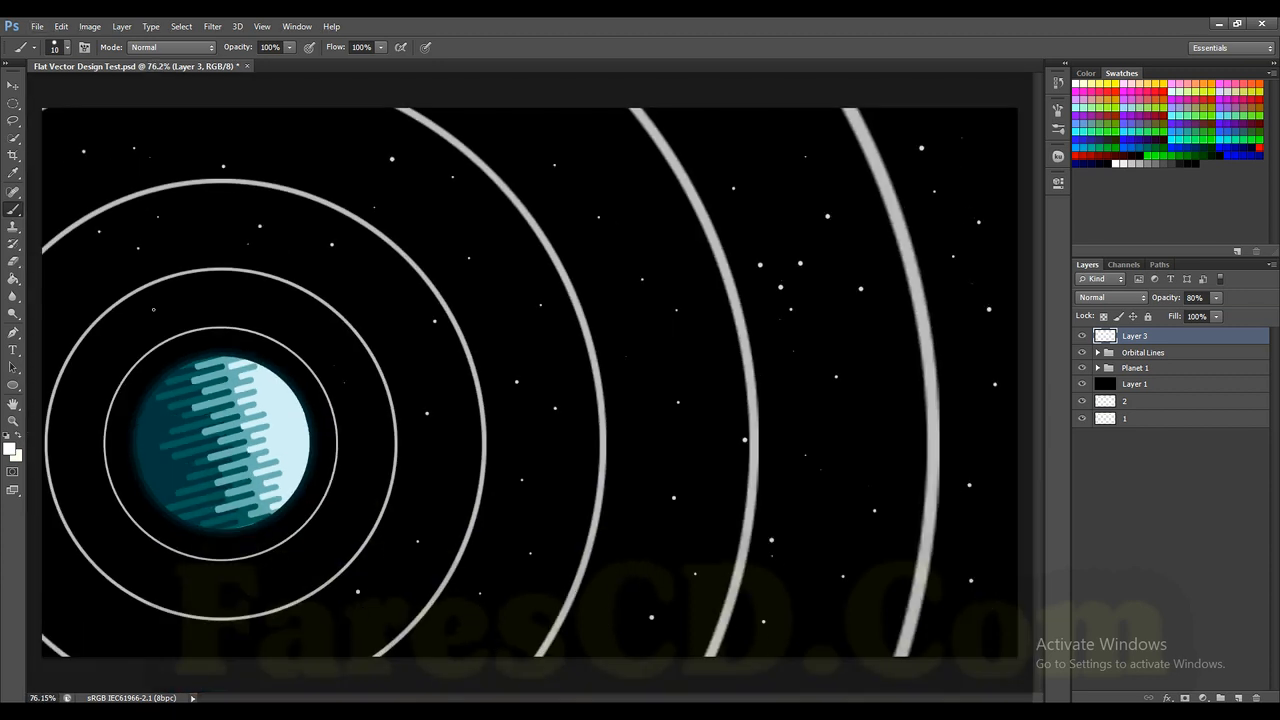